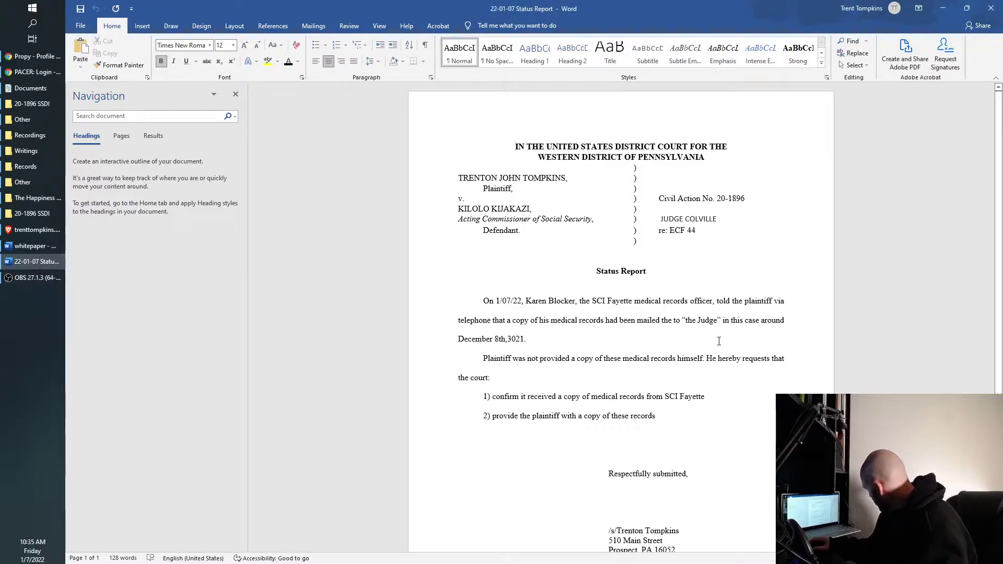
# - Export the report as '22-01-07 Status Report.pdf' in 20-1896 SSDI, replacing the older copy
pyautogui.scroll(-2, 722, 353)
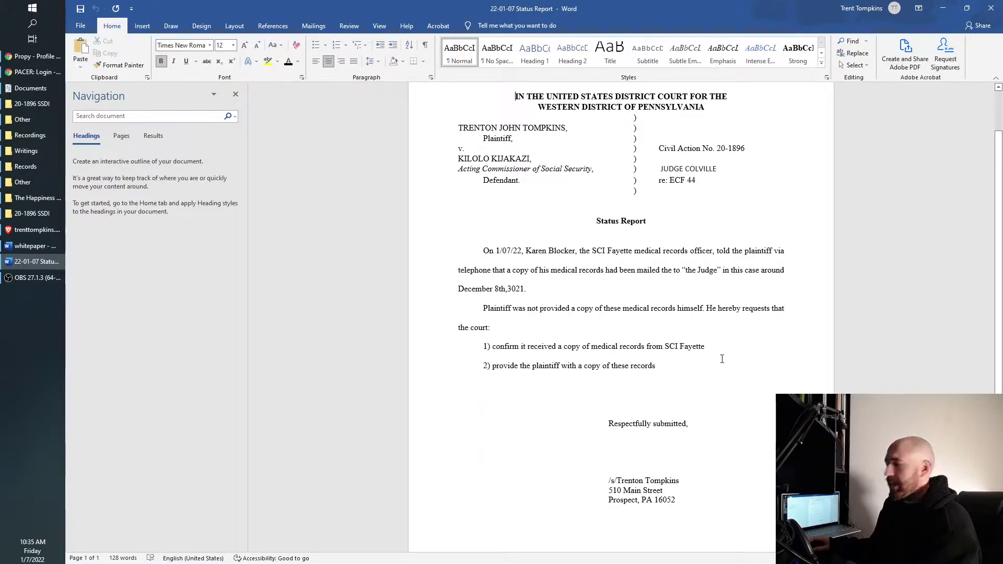
pyautogui.scroll(2, 722, 360)
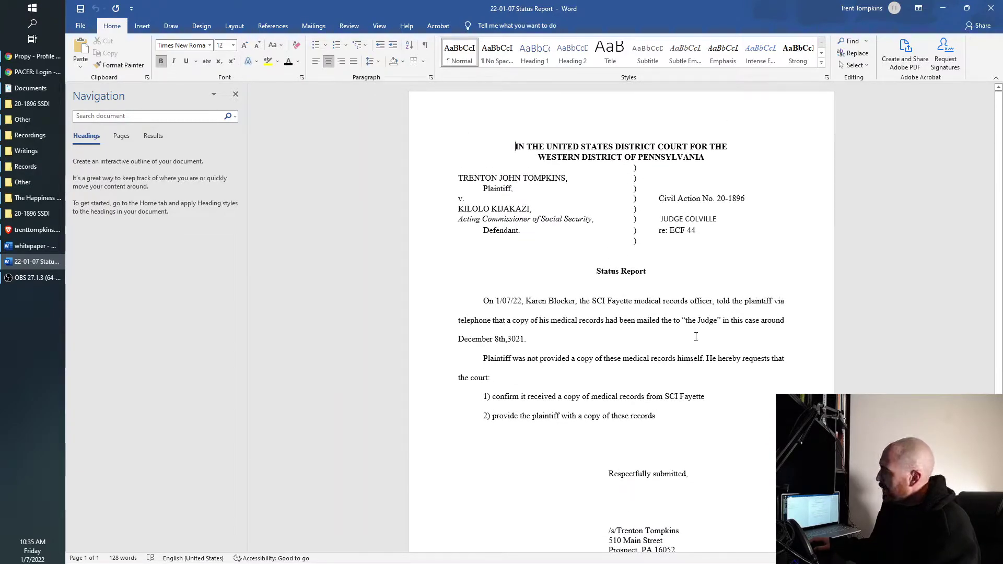
pyautogui.scroll(-4, 696, 336)
pyautogui.scroll(4, 695, 340)
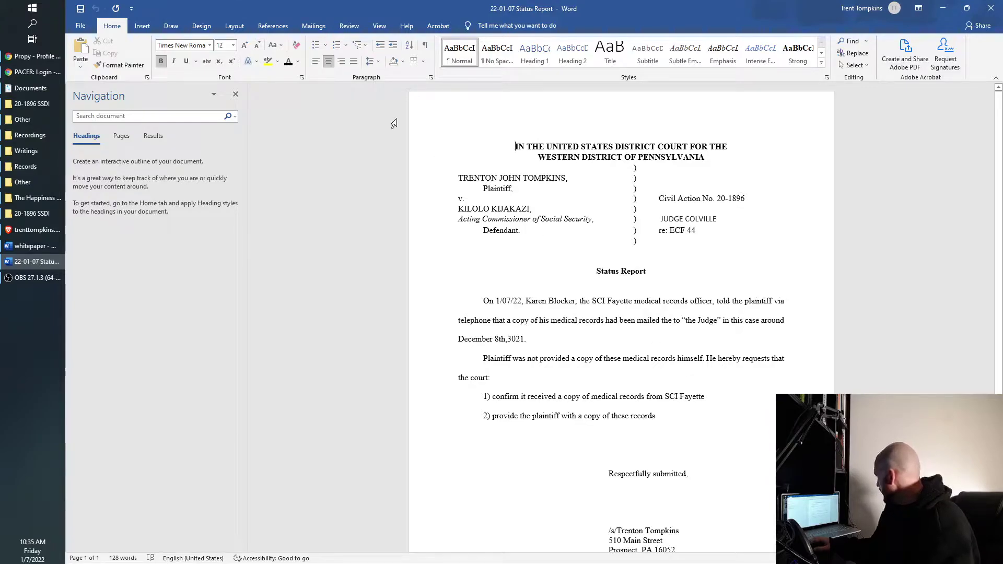
pyautogui.click(81, 27)
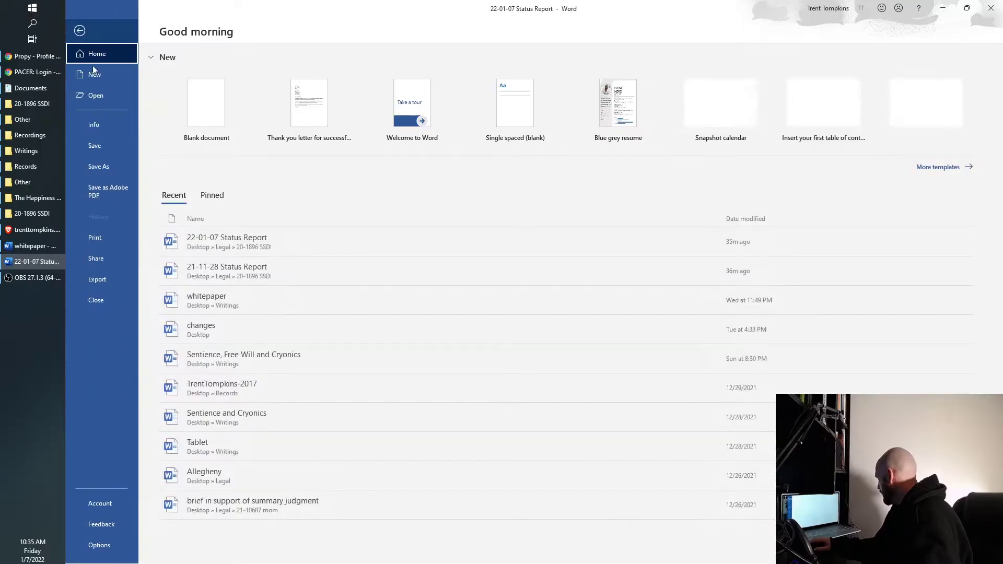
pyautogui.click(120, 192)
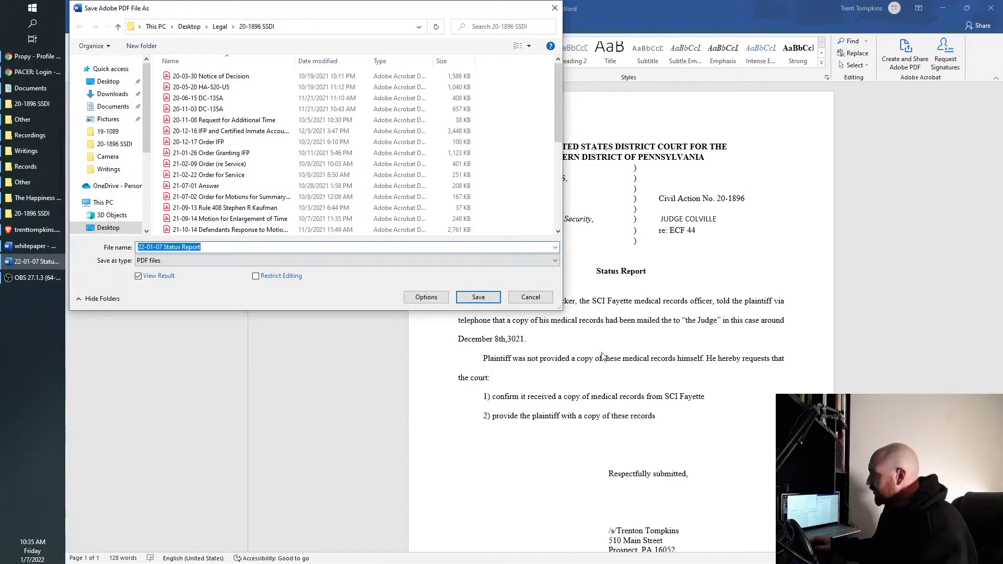
pyautogui.click(470, 301)
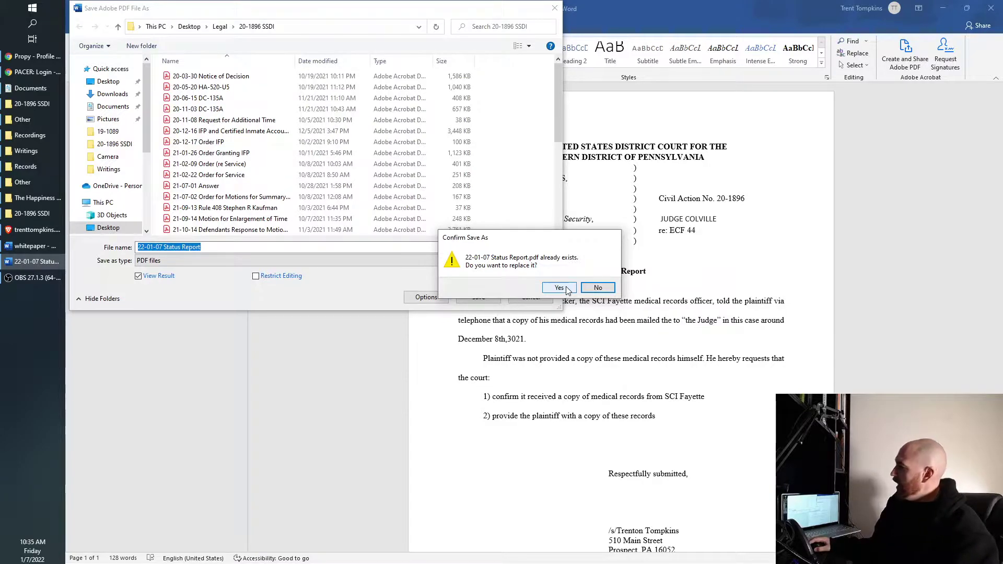
pyautogui.click(559, 288)
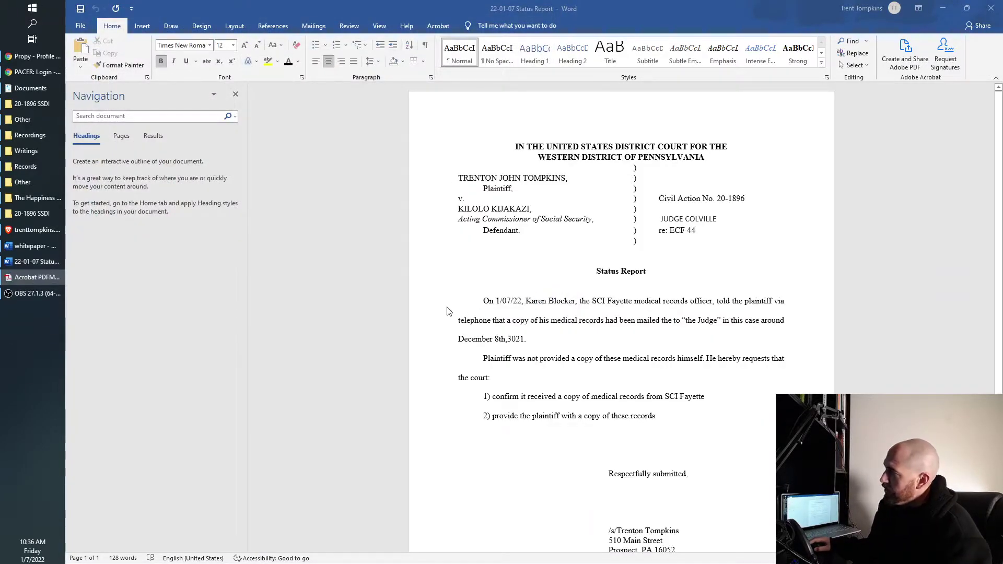
pyautogui.hotkey('alt', 'Tab')
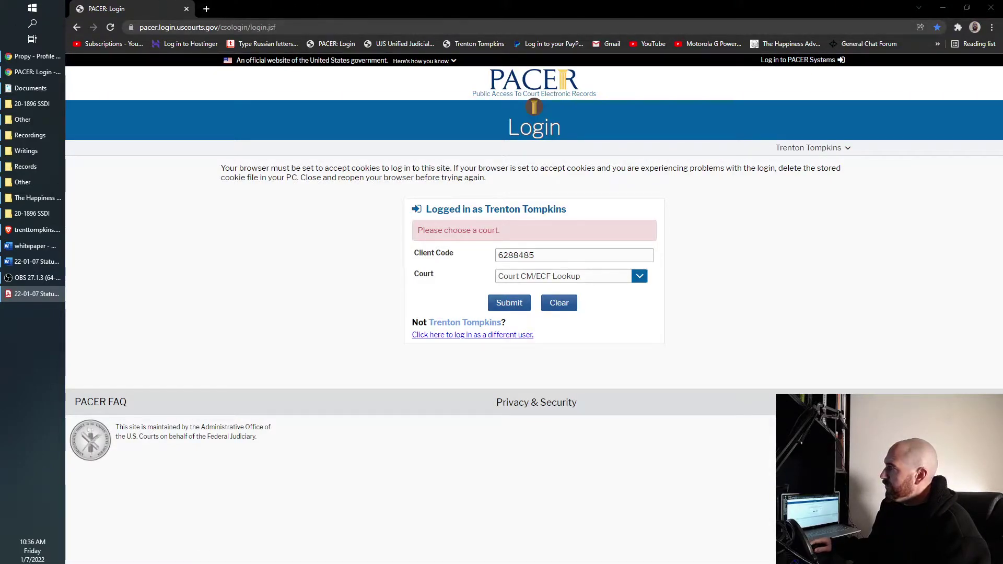
# - Maximize Acrobat and proofread the one-page status report re ECF 44
pyautogui.click(37, 294)
pyautogui.moveTo(649, 157); pyautogui.dragTo(648, 94)
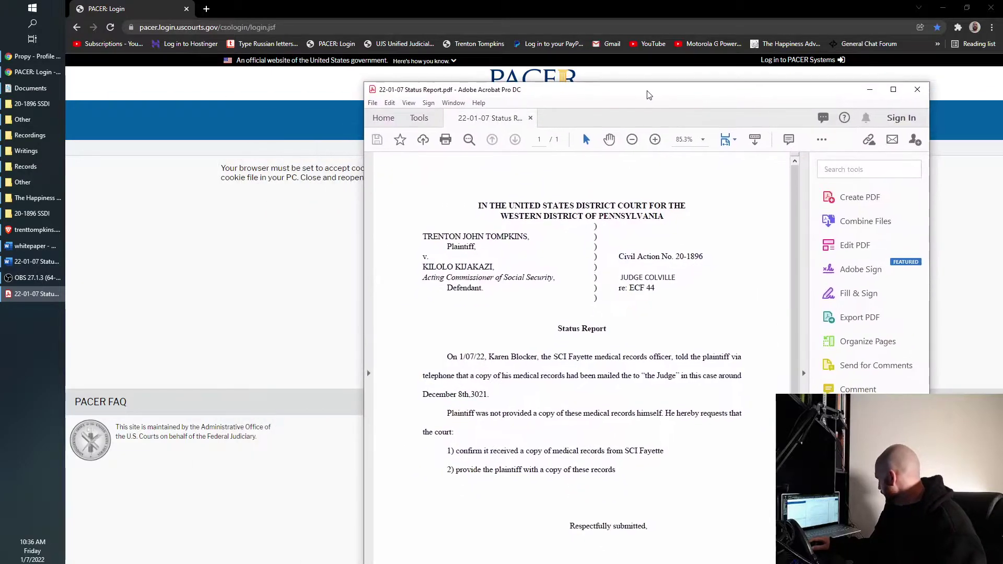
pyautogui.doubleClick(649, 94)
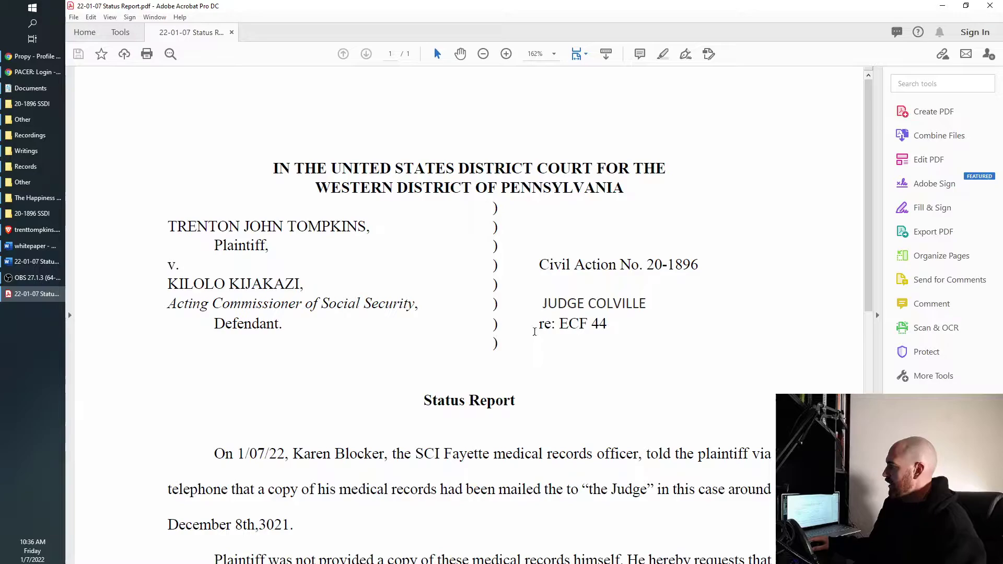
pyautogui.scroll(-5, 573, 361)
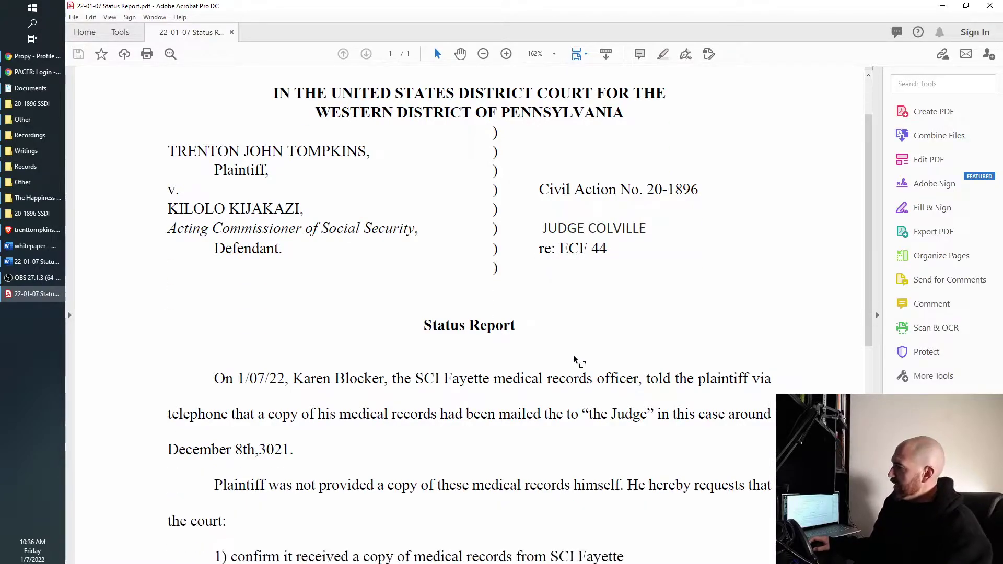
pyautogui.scroll(-10, 571, 361)
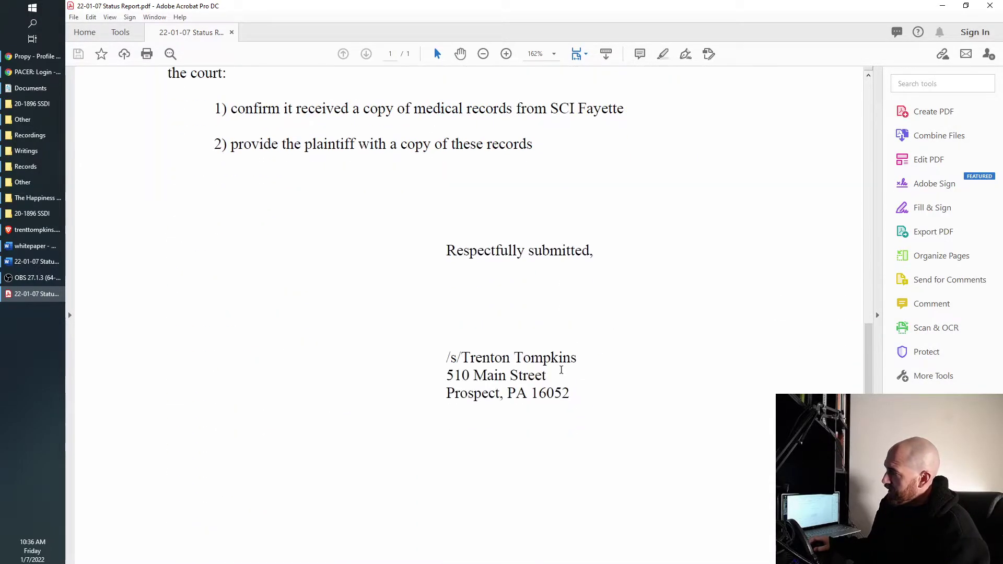
pyautogui.scroll(9, 564, 376)
pyautogui.scroll(4, 561, 373)
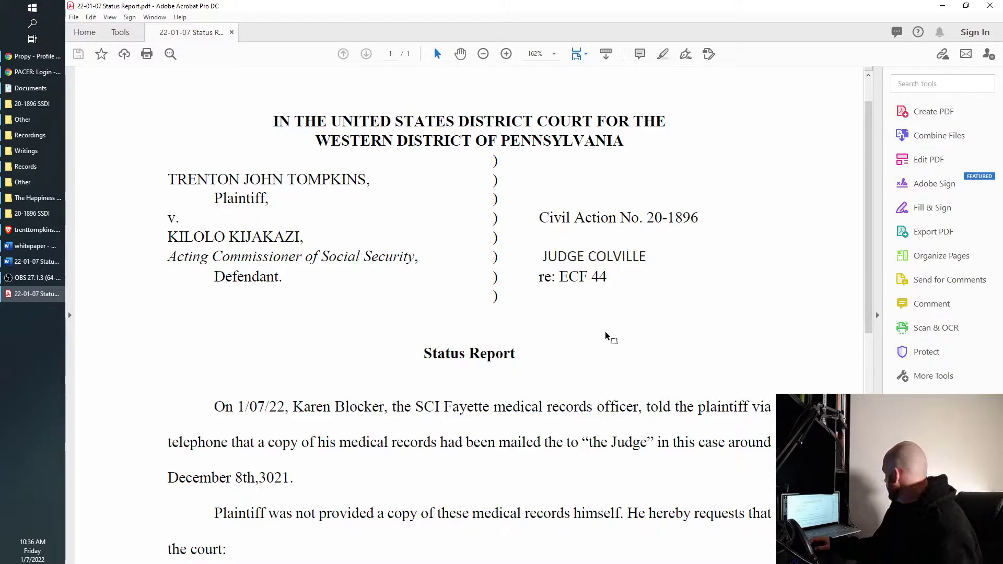
# - Close Acrobat, keep the PACER session alive, and submit Court CM/ECF Lookup as the destination
pyautogui.click(991, 6)
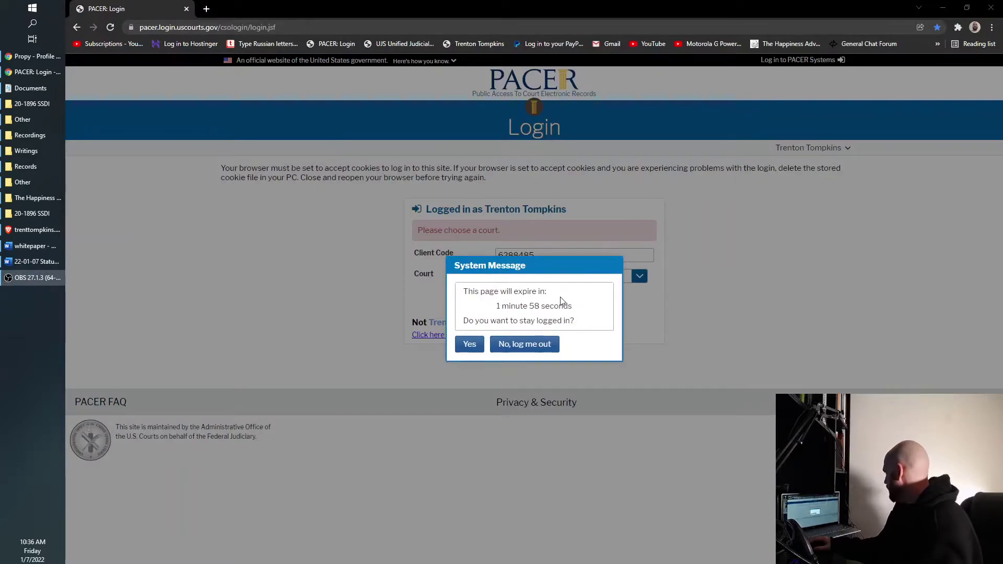
pyautogui.click(474, 350)
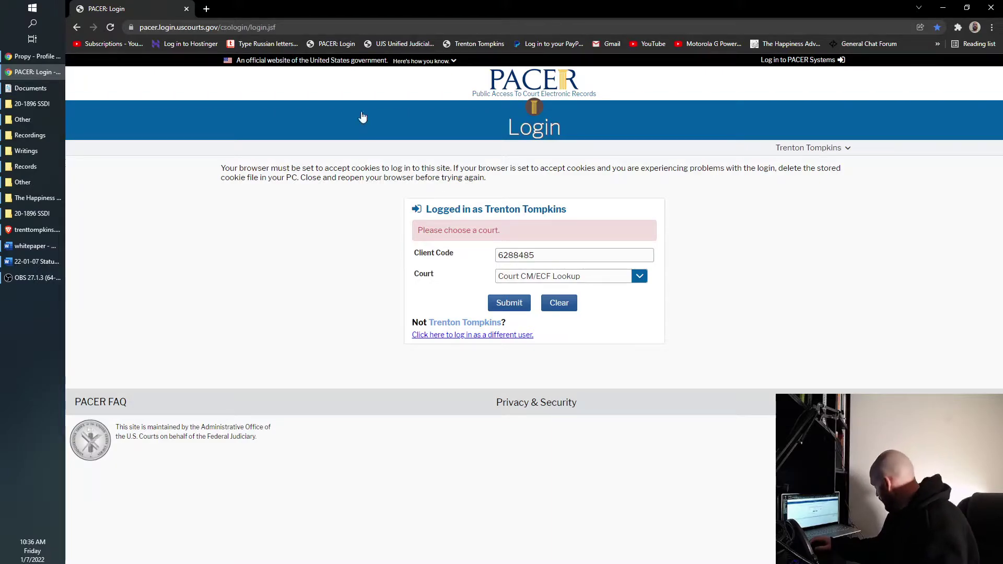
pyautogui.click(334, 46)
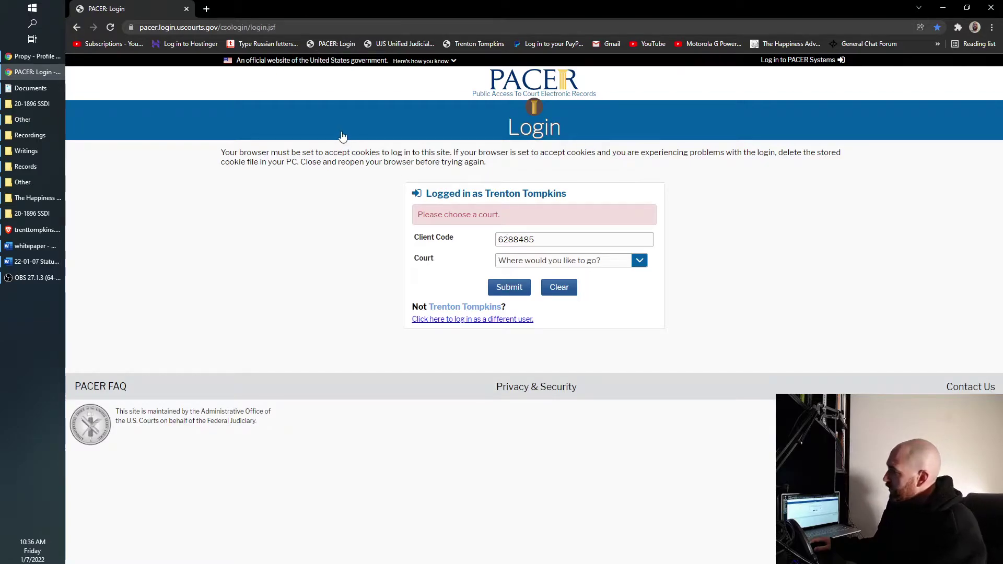
pyautogui.click(561, 268)
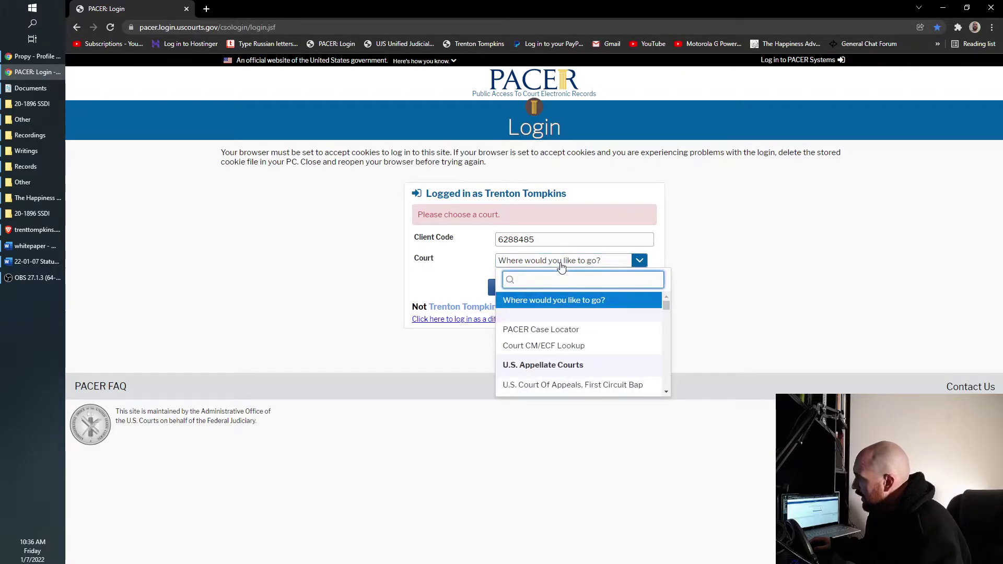
pyautogui.click(539, 350)
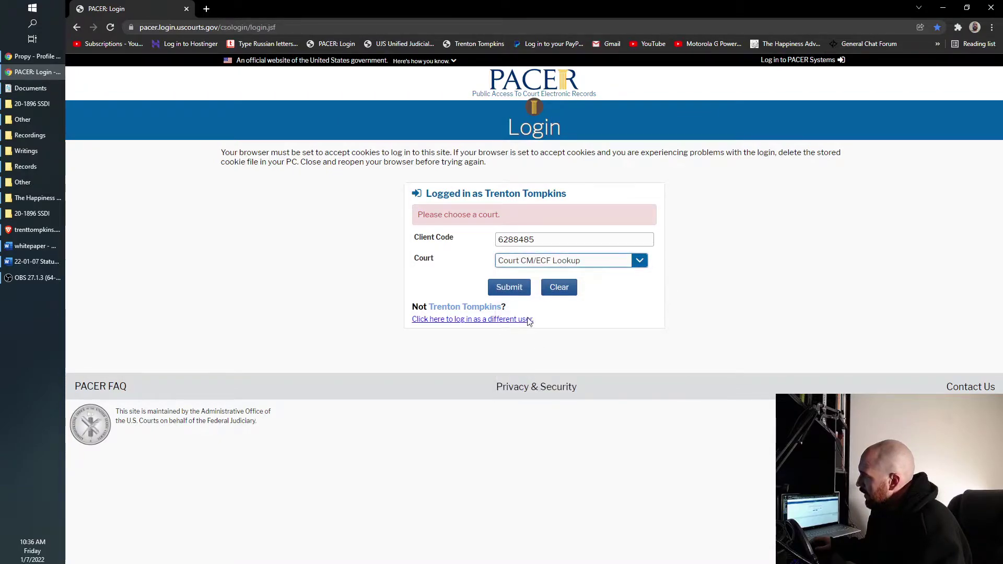
pyautogui.click(514, 292)
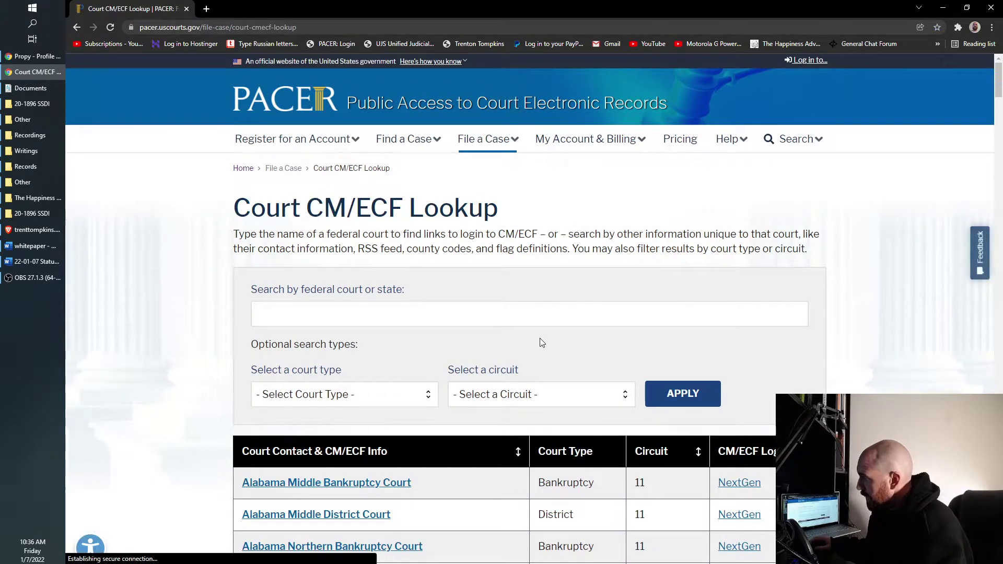
# - Filter the court list to Pennsylvania Western District Court and open its NextGen CM/ECF site
pyautogui.scroll(-1, 528, 342)
pyautogui.click(341, 257)
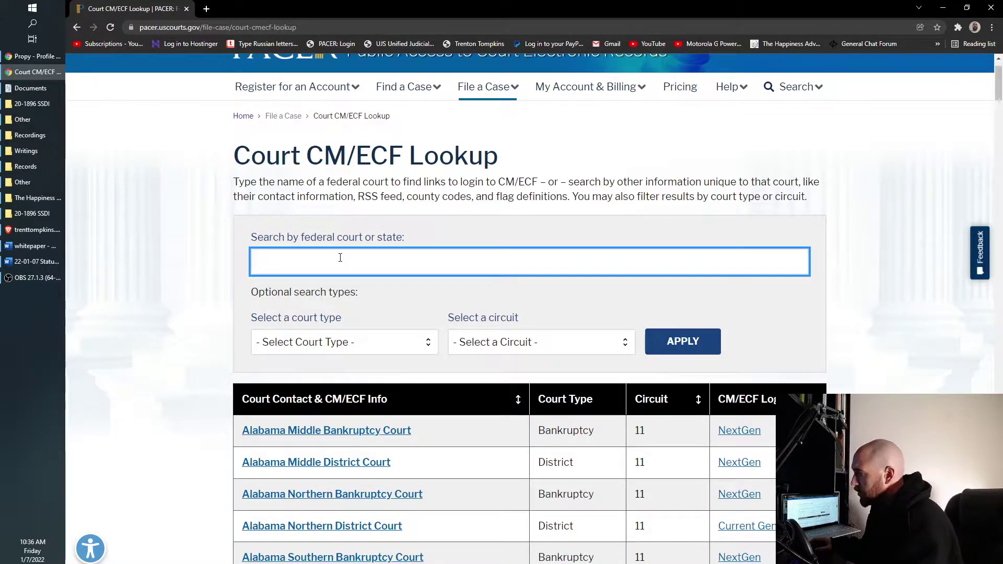
pyautogui.write('wes')
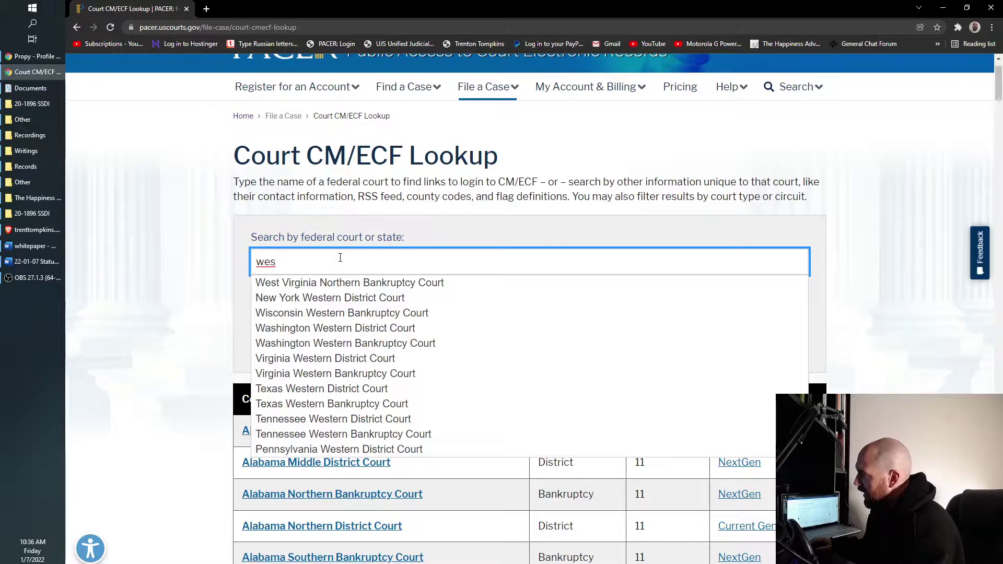
pyautogui.write('ter')
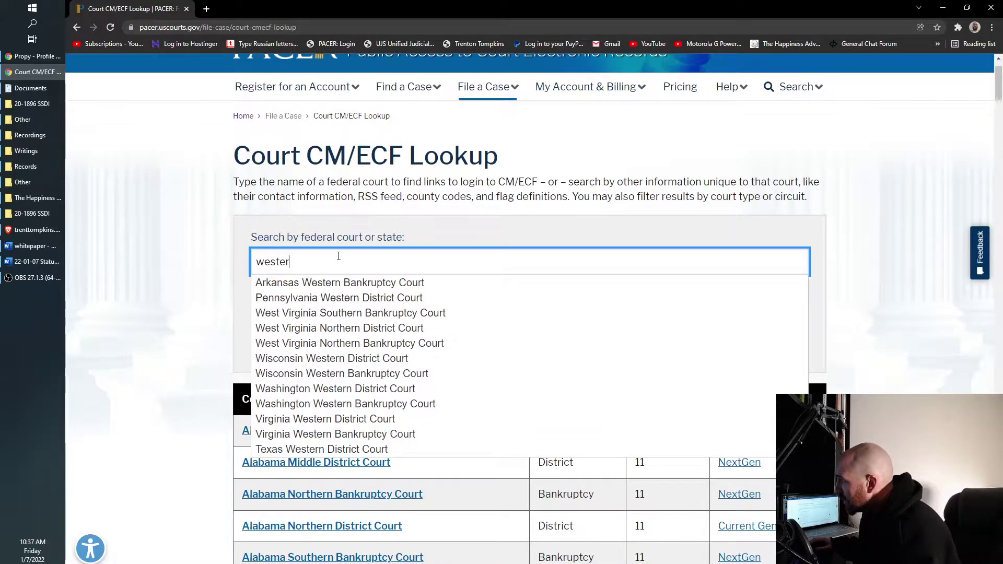
pyautogui.click(339, 298)
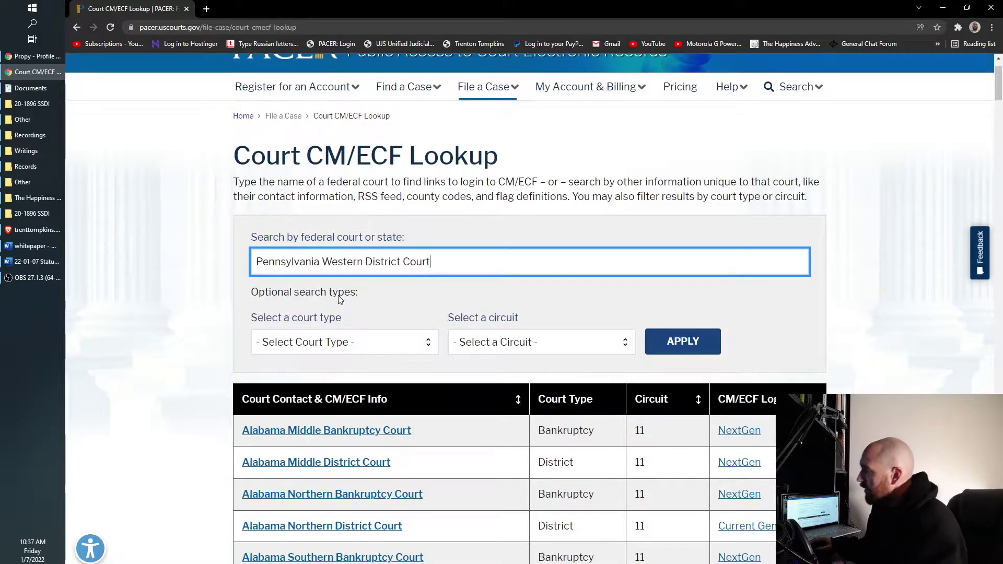
pyautogui.click(696, 349)
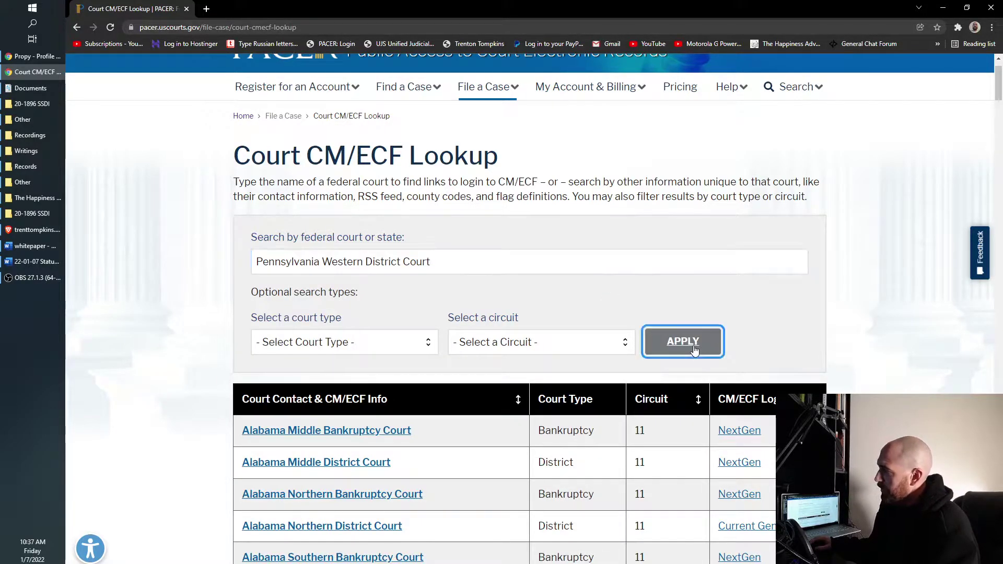
pyautogui.scroll(-2, 409, 377)
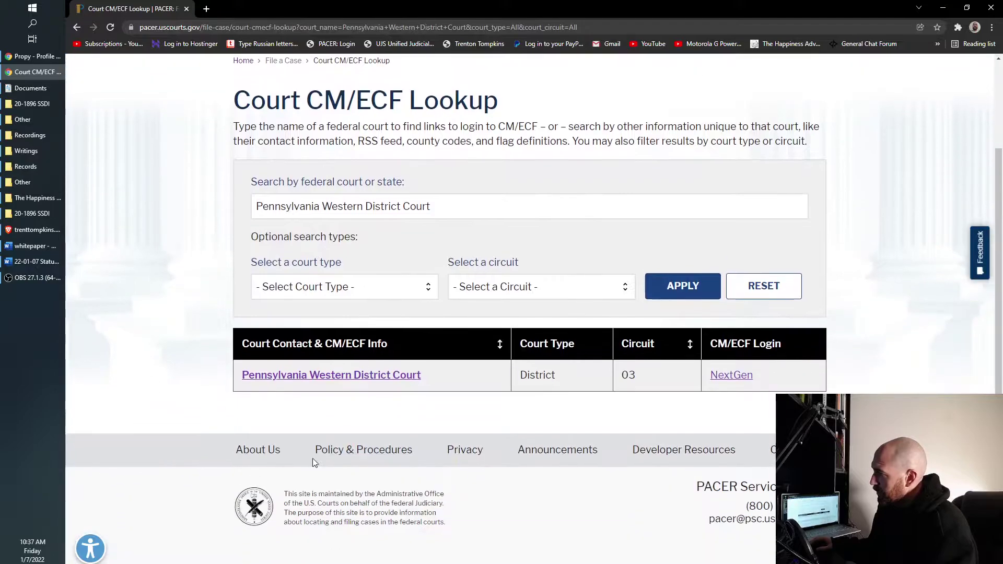
pyautogui.click(739, 377)
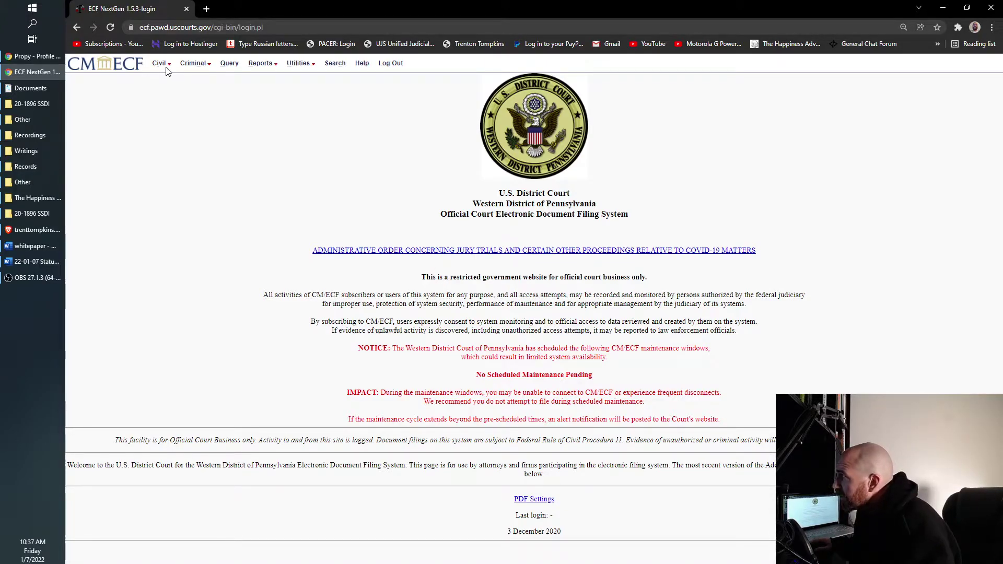
# - Expand Civil > Motions and Related Filings to reveal Responses, Replies and Briefs
pyautogui.moveTo(165, 66)
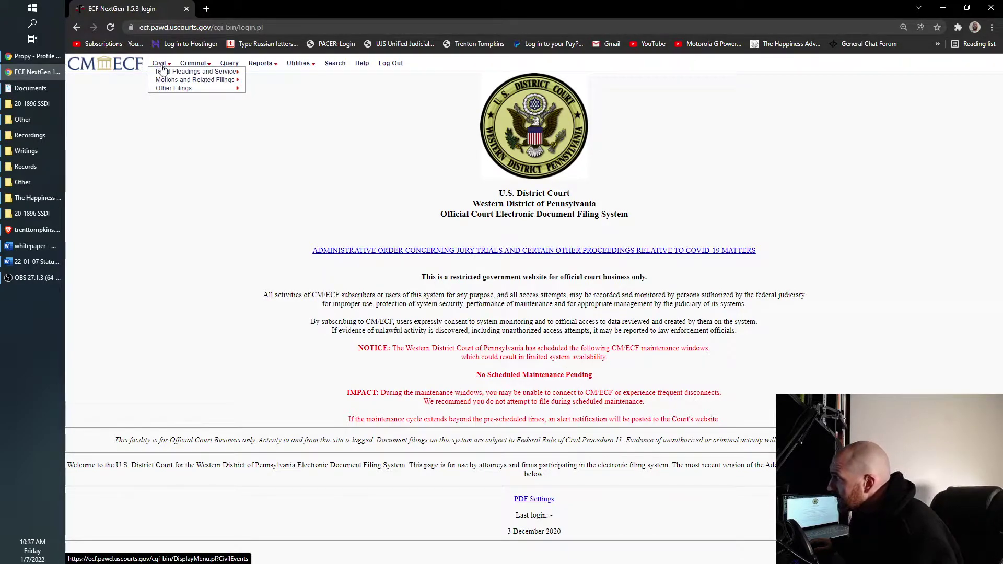
pyautogui.moveTo(180, 81)
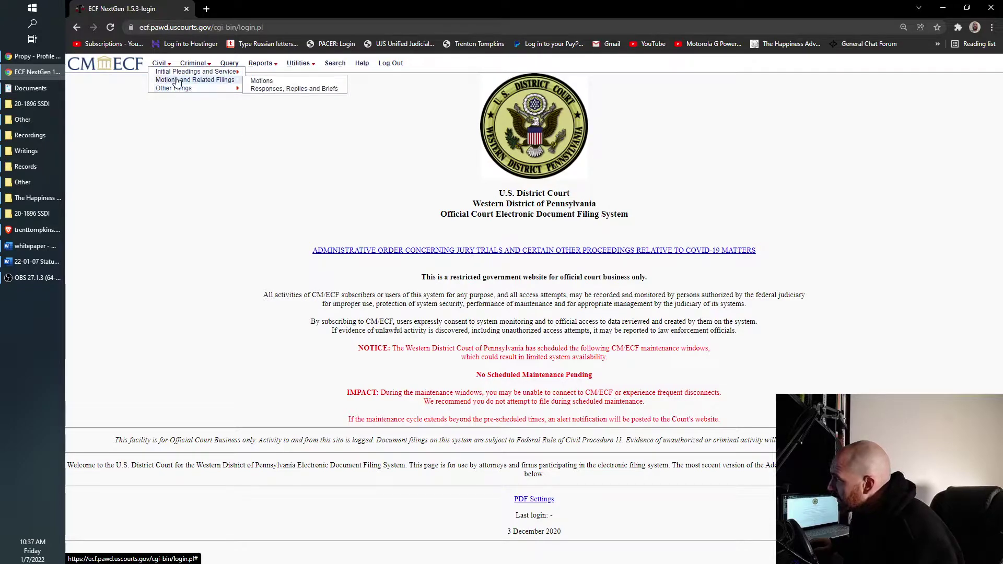
# - Choose the Response (other) event under Responses, Replies and Briefs
pyautogui.click(273, 90)
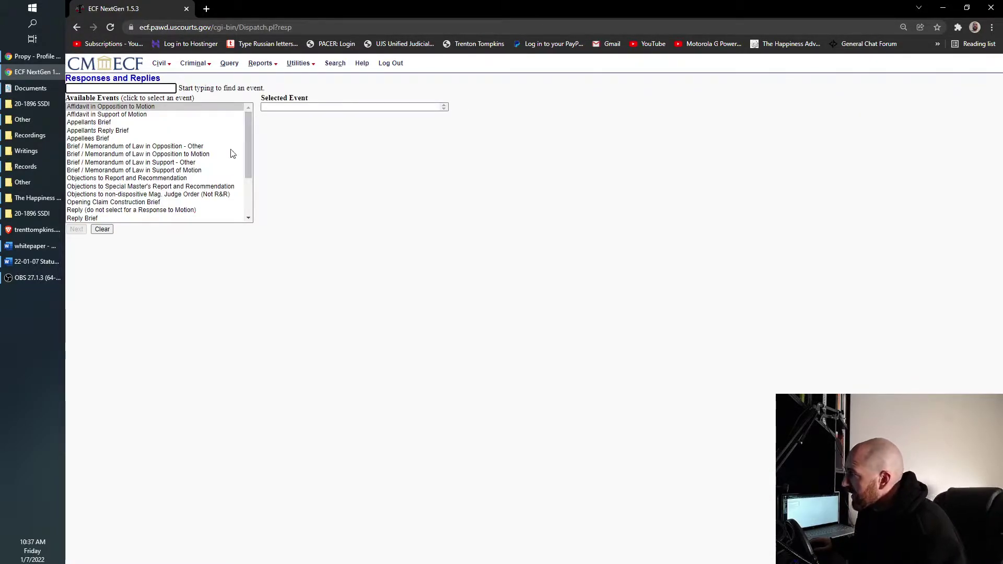
pyautogui.scroll(-3, 188, 192)
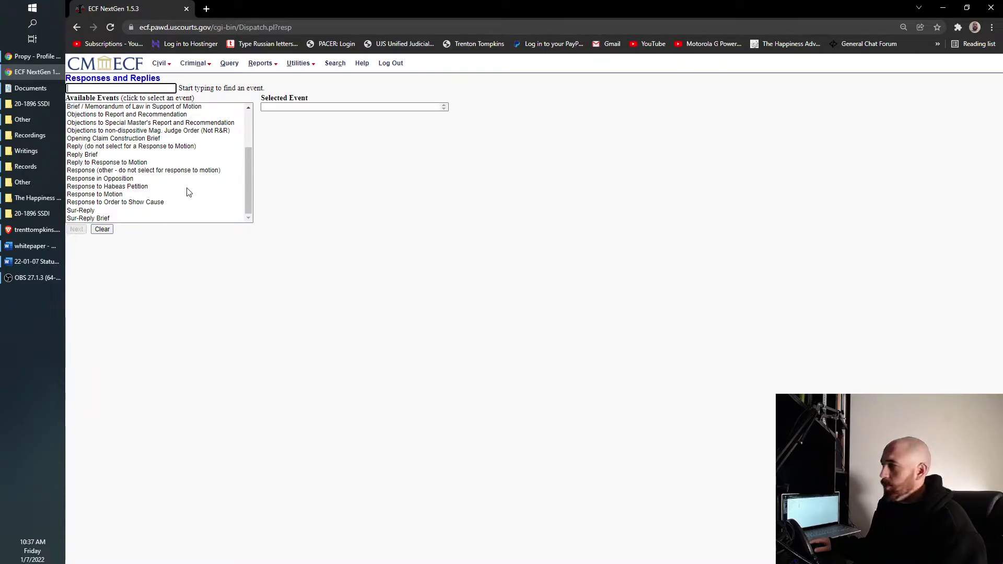
pyautogui.click(125, 170)
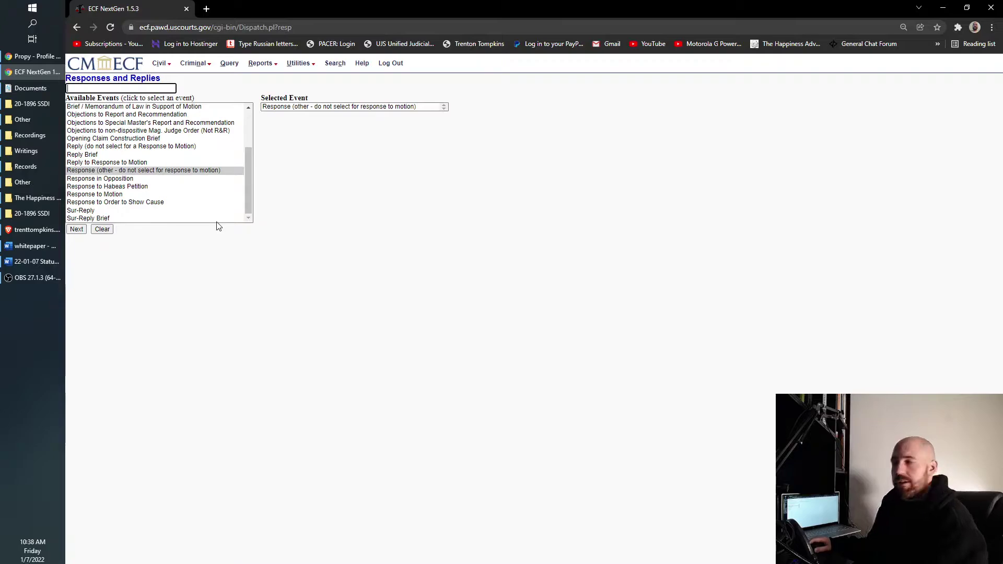
pyautogui.click(77, 230)
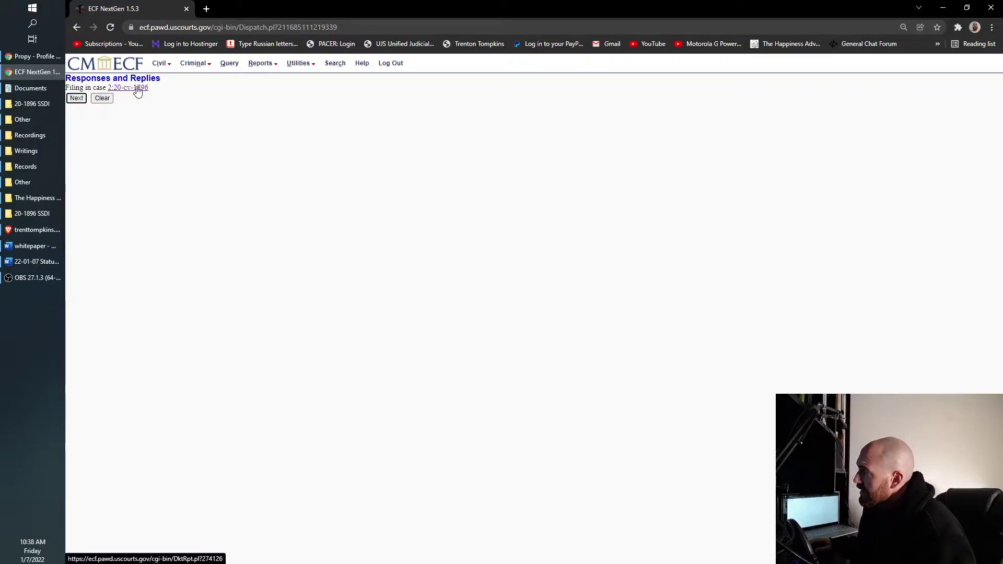
# - Confirm case 2:20-cv-01896 and select the plaintiff as the filing party
pyautogui.click(77, 99)
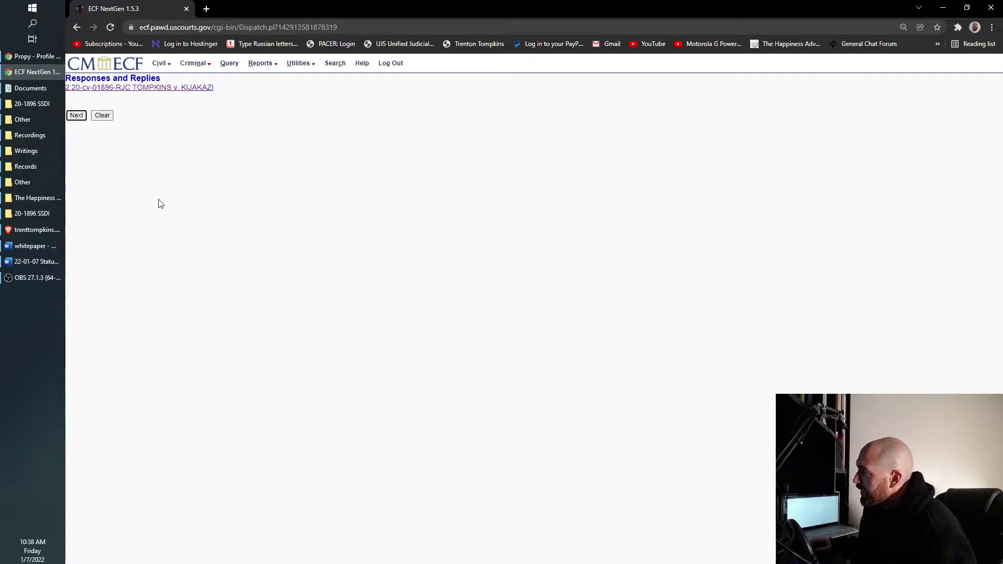
pyautogui.click(79, 115)
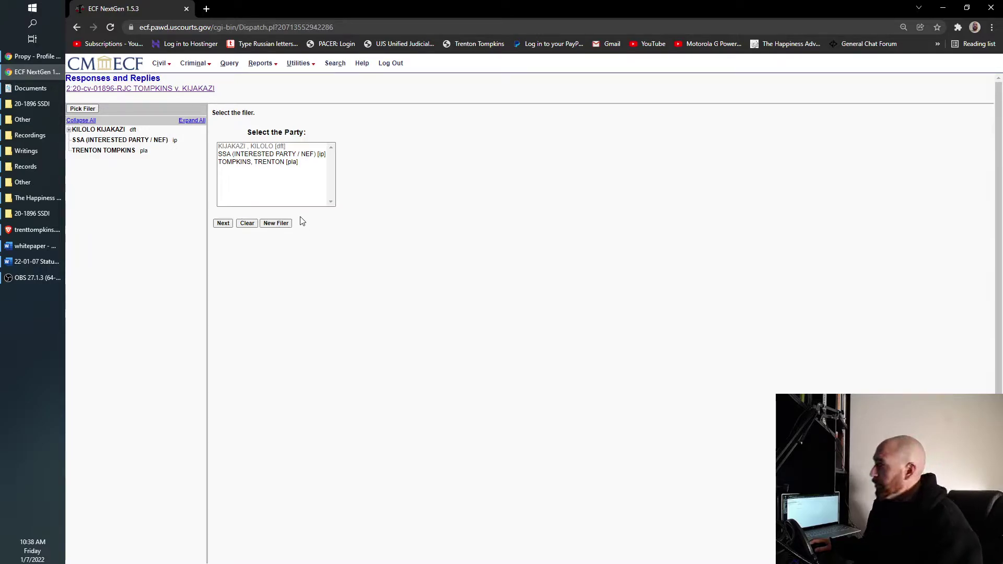
pyautogui.click(284, 162)
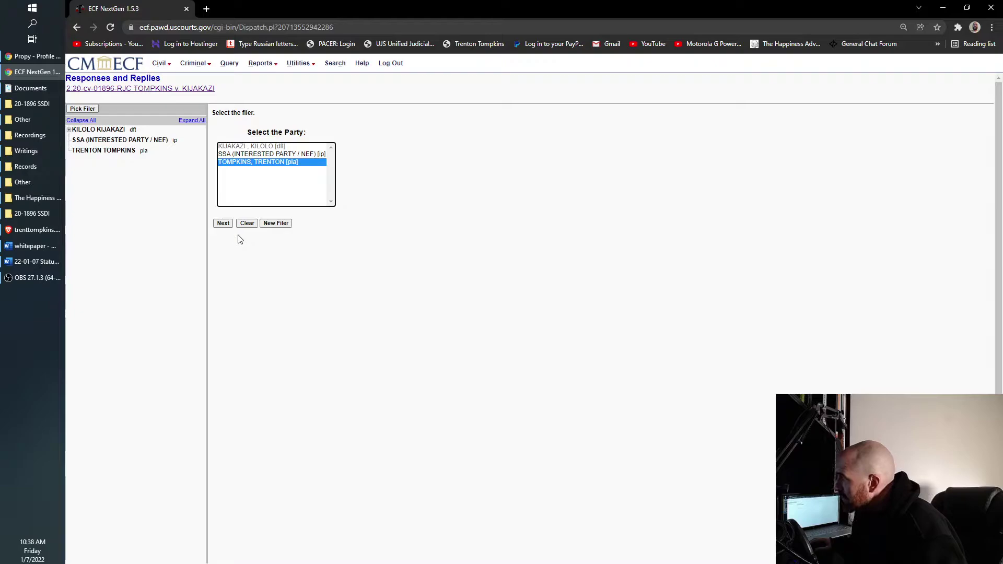
pyautogui.click(227, 223)
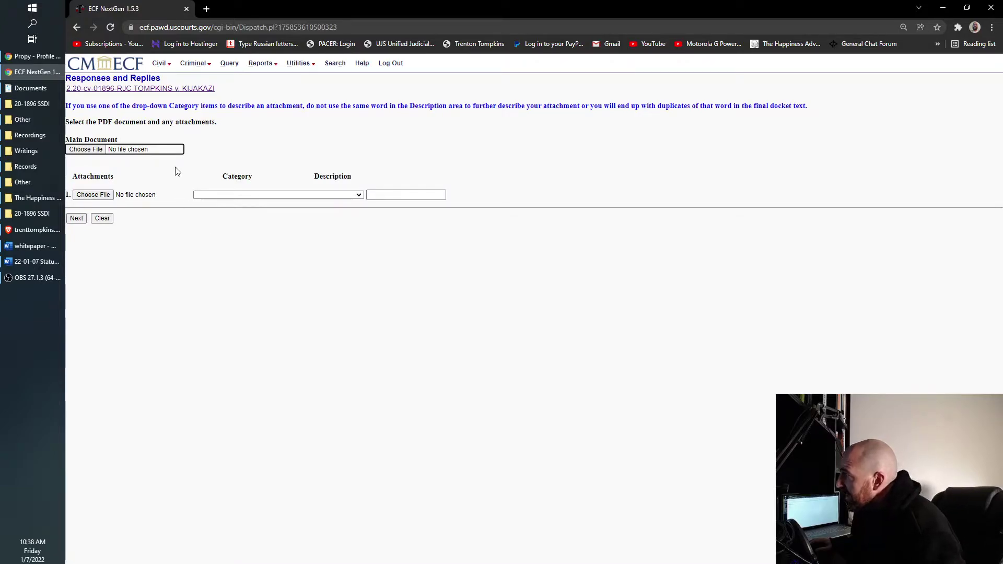
# - Browse to the 20-1896 SSDI folder and select 22-01-07 Status Report for the main document
pyautogui.click(135, 150)
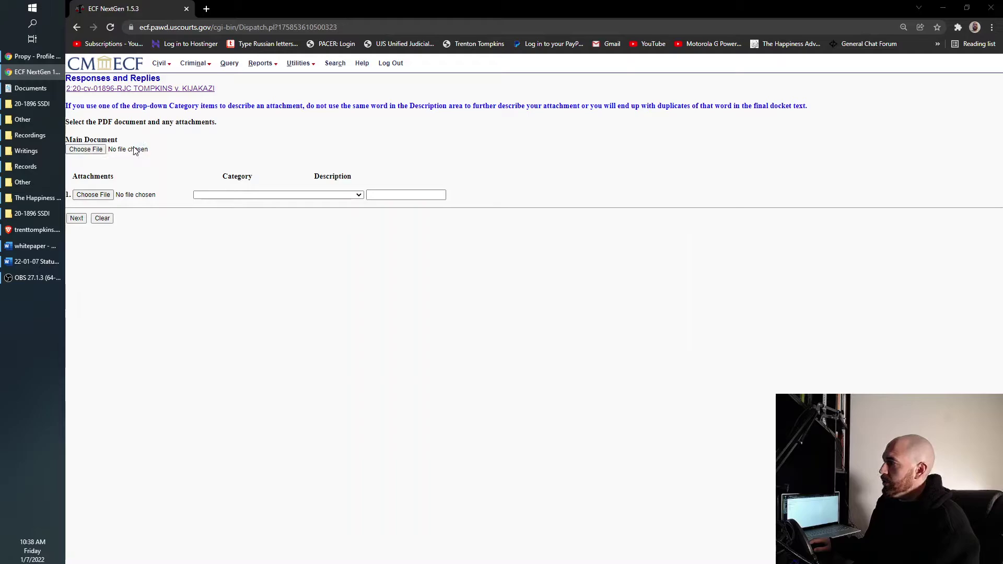
pyautogui.scroll(-3, 344, 215)
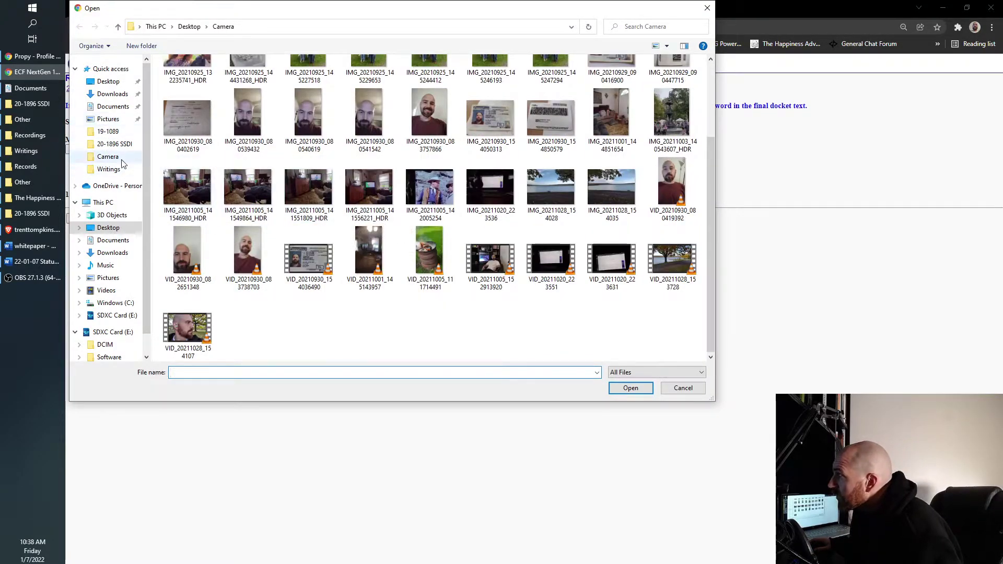
pyautogui.click(114, 144)
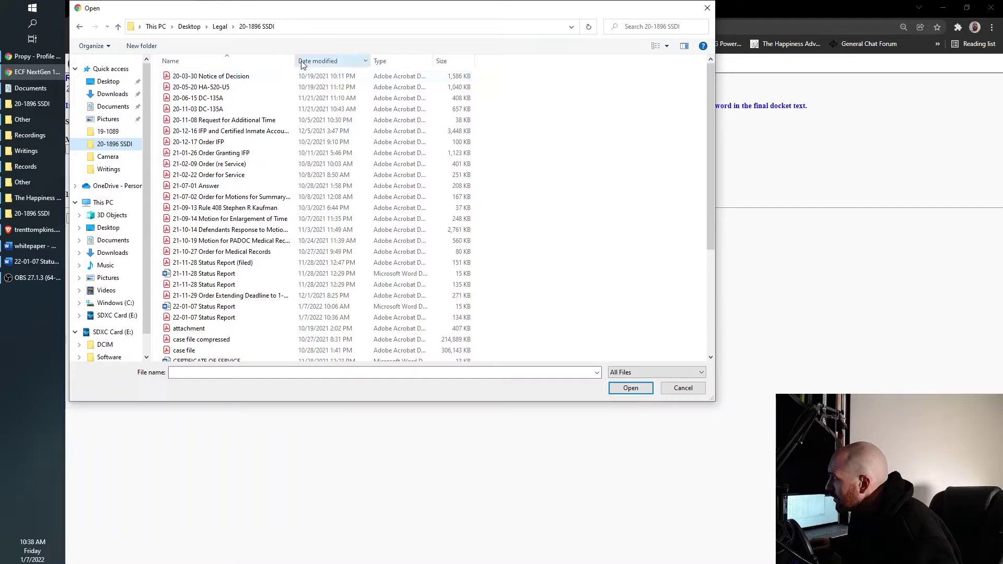
pyautogui.moveTo(296, 61); pyautogui.dragTo(359, 65)
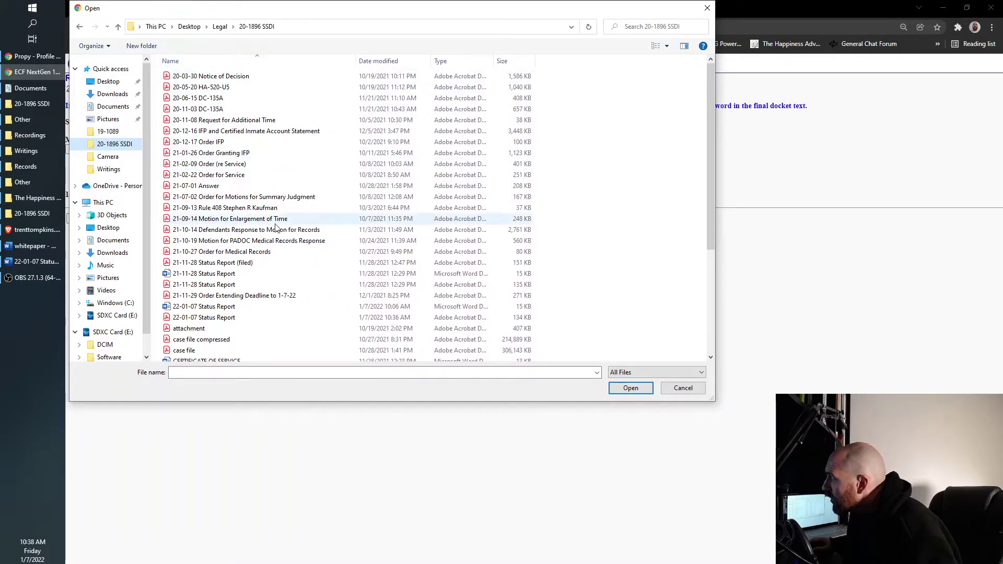
pyautogui.click(311, 317)
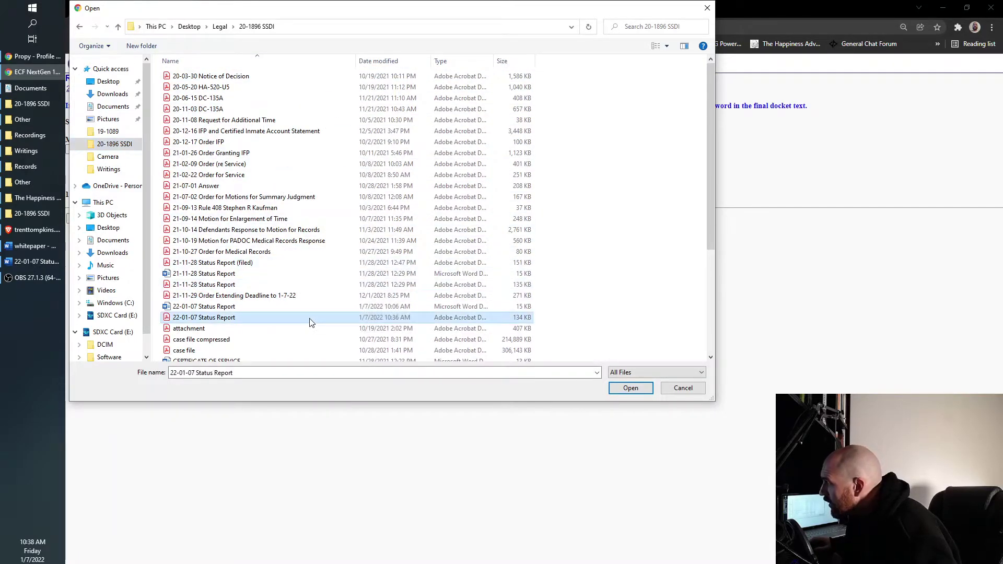
pyautogui.scroll(-3, 303, 322)
pyautogui.scroll(-2, 301, 322)
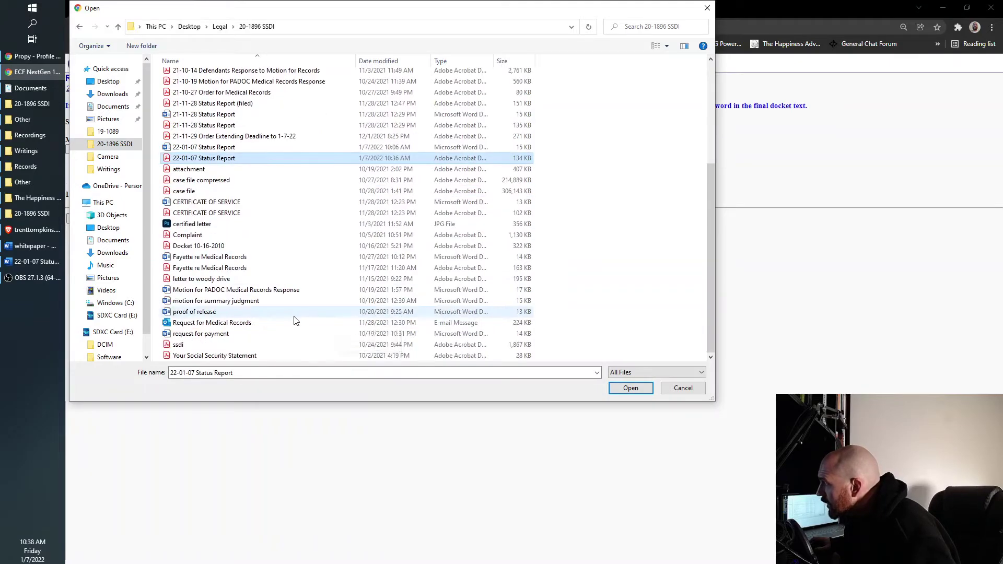
pyautogui.scroll(5, 291, 319)
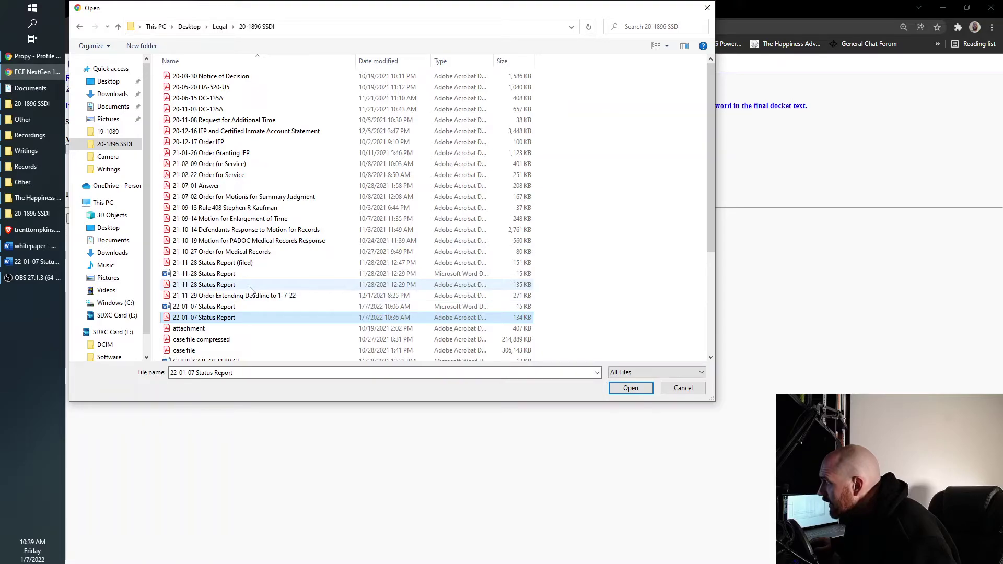
# - Load 22-01-07 Status Report.pdf as the main document with a blank attachment category, and continue
pyautogui.doubleClick(230, 319)
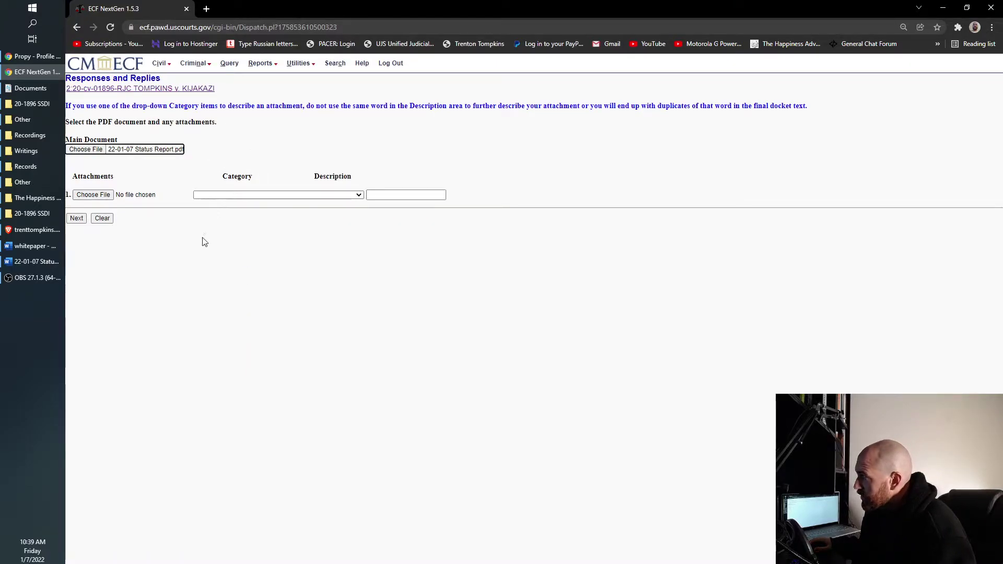
pyautogui.click(229, 195)
pyautogui.click(229, 202)
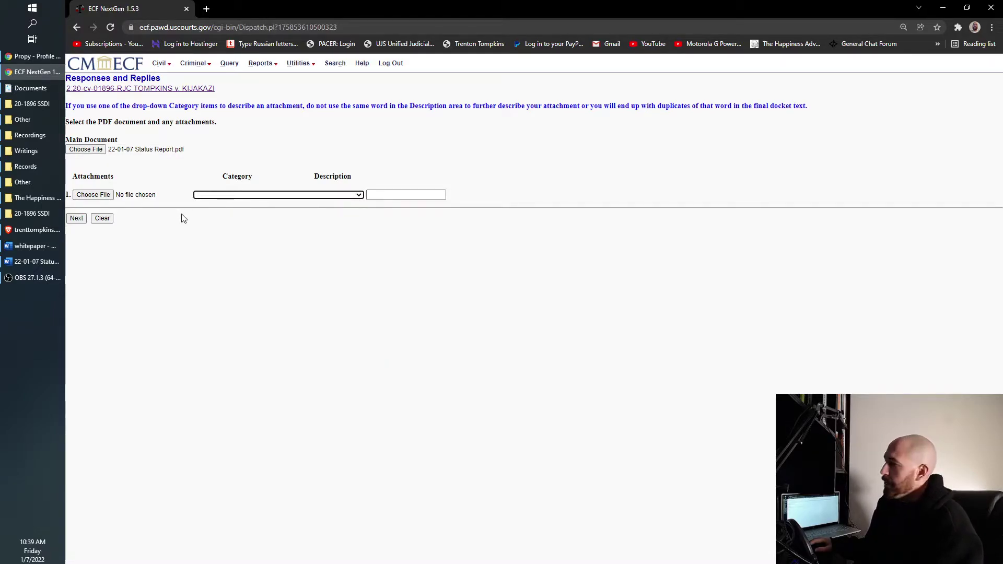
pyautogui.click(79, 222)
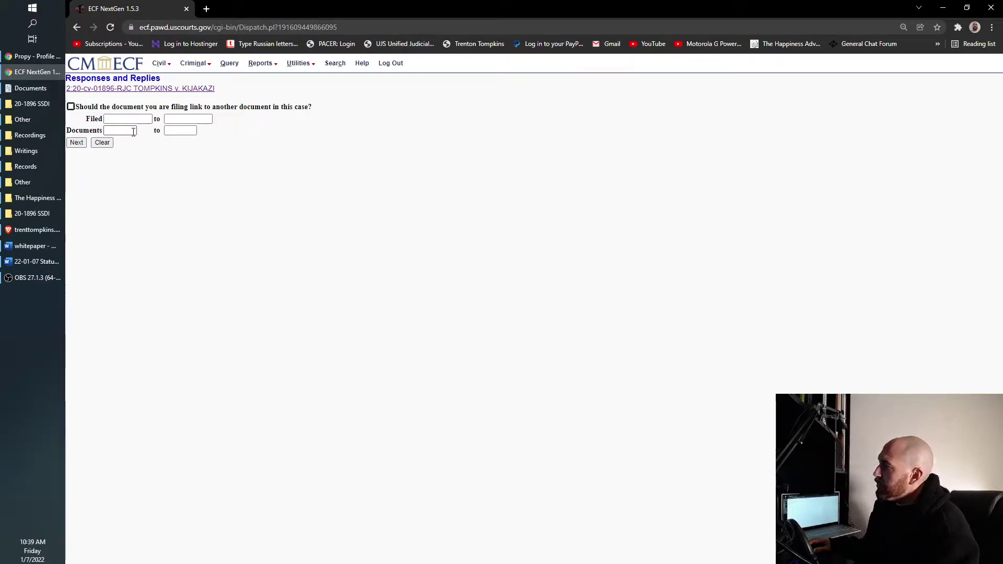
# - Run the case 2:20-cv-01896 docket sheet in a new window and locate entry 46
pyautogui.rightClick(116, 92)
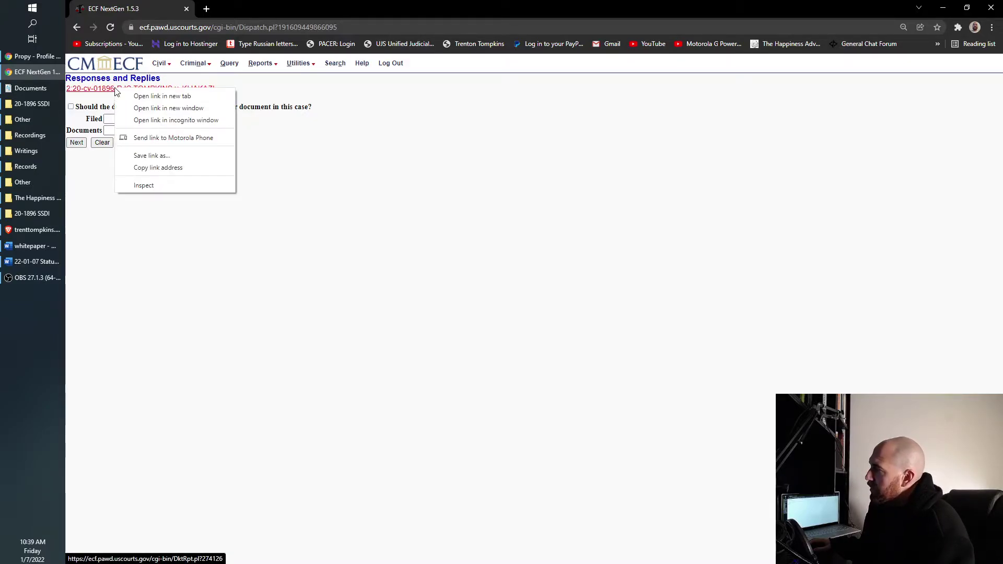
pyautogui.click(169, 110)
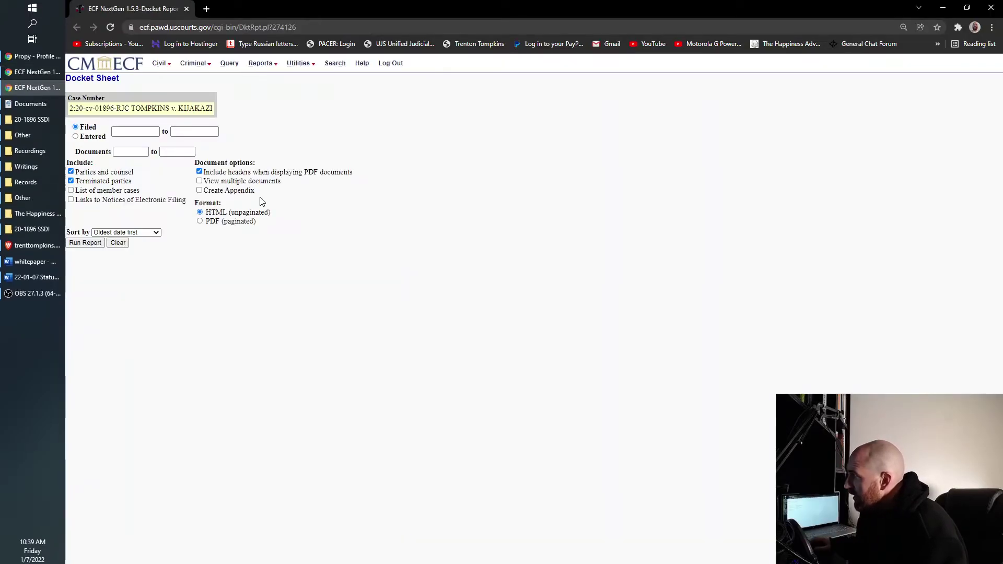
pyautogui.click(100, 246)
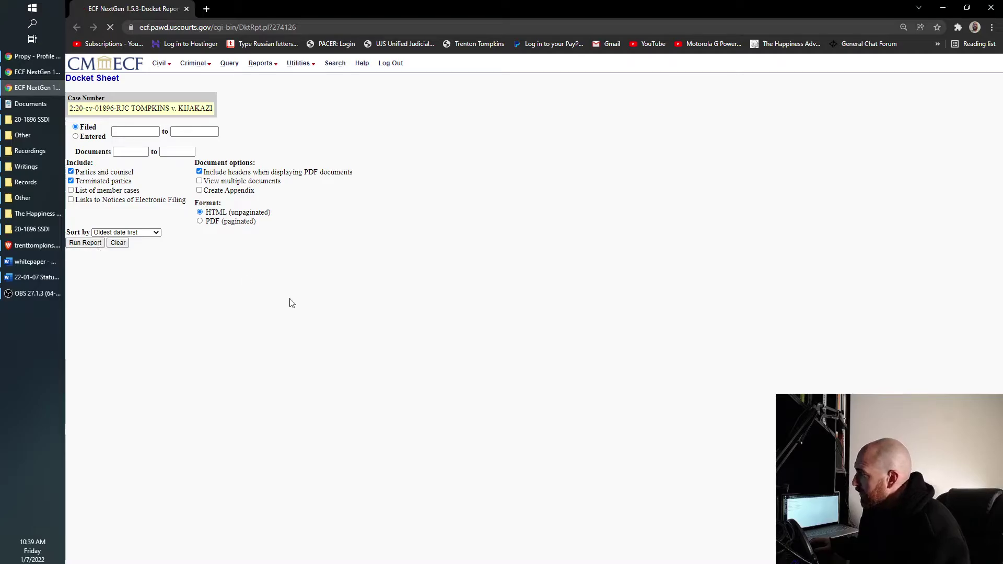
pyautogui.scroll(-10, 262, 307)
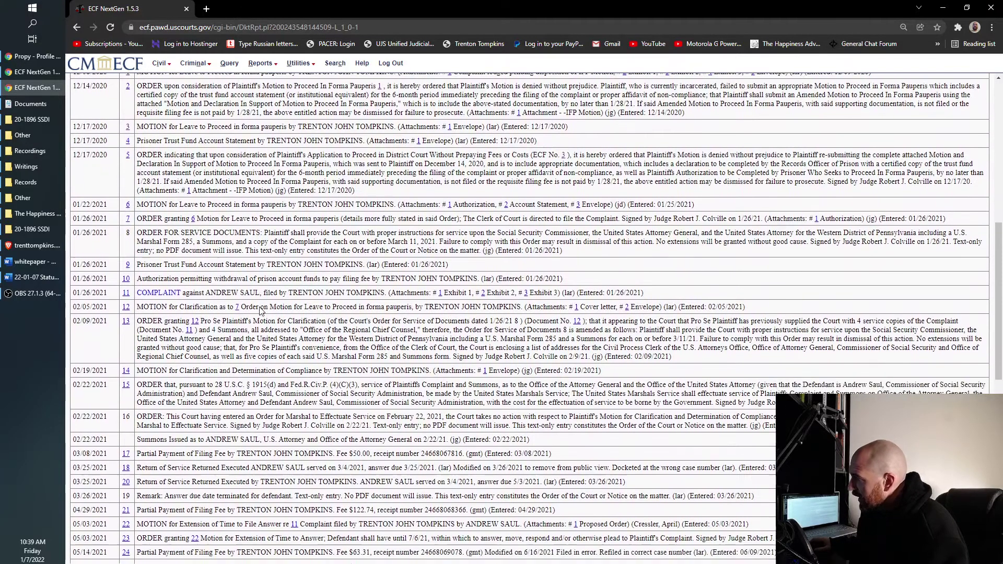
pyautogui.scroll(-15, 262, 310)
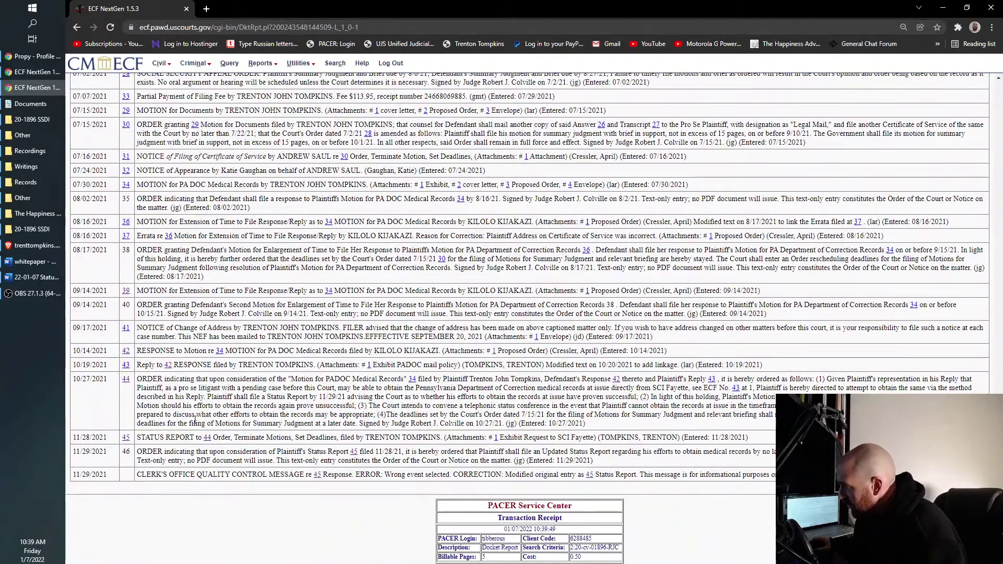
pyautogui.doubleClick(126, 452)
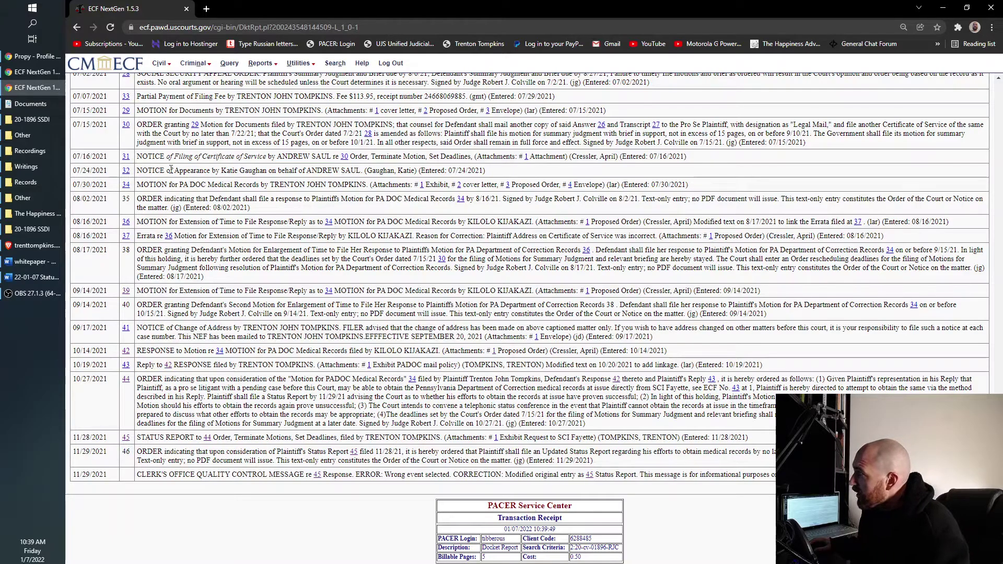
# - Link the response to document 46 and bring up the 11/29/2021 order entry
pyautogui.click(186, 10)
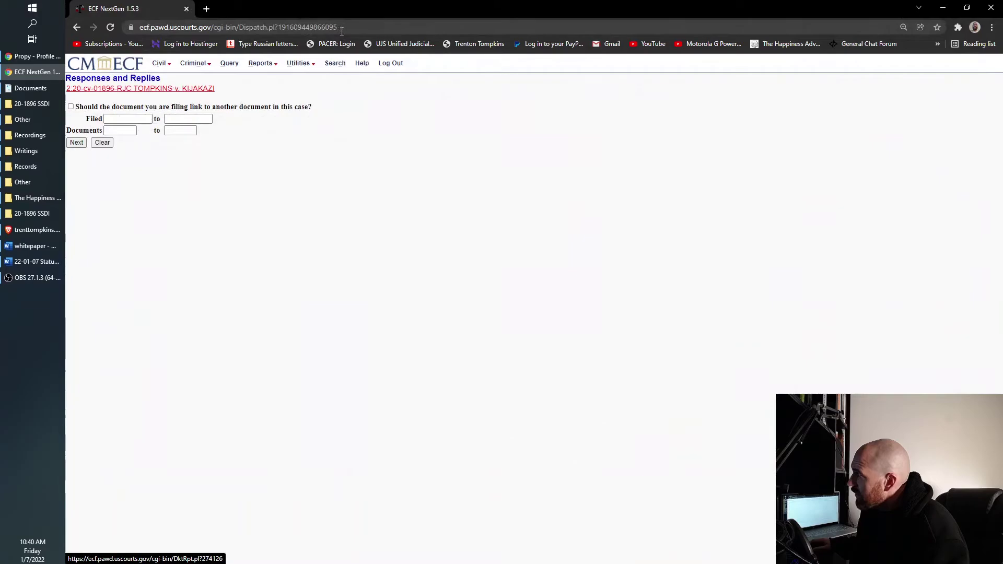
pyautogui.click(115, 135)
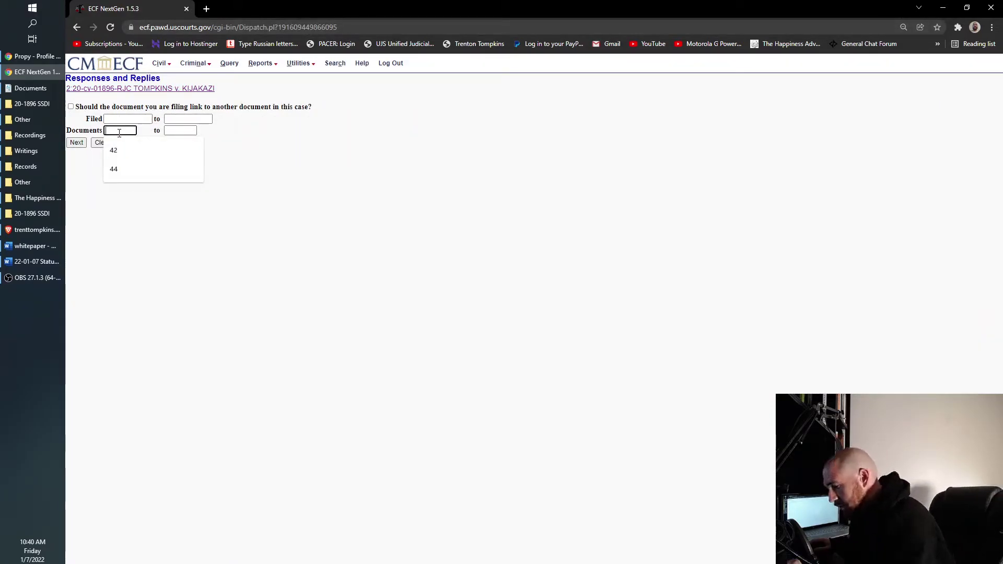
pyautogui.write('46')
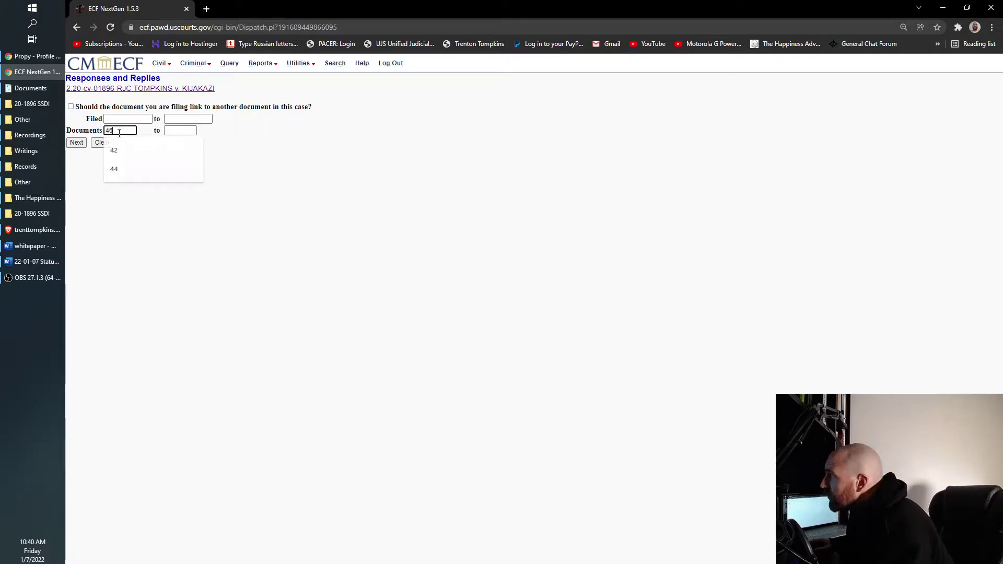
pyautogui.click(139, 221)
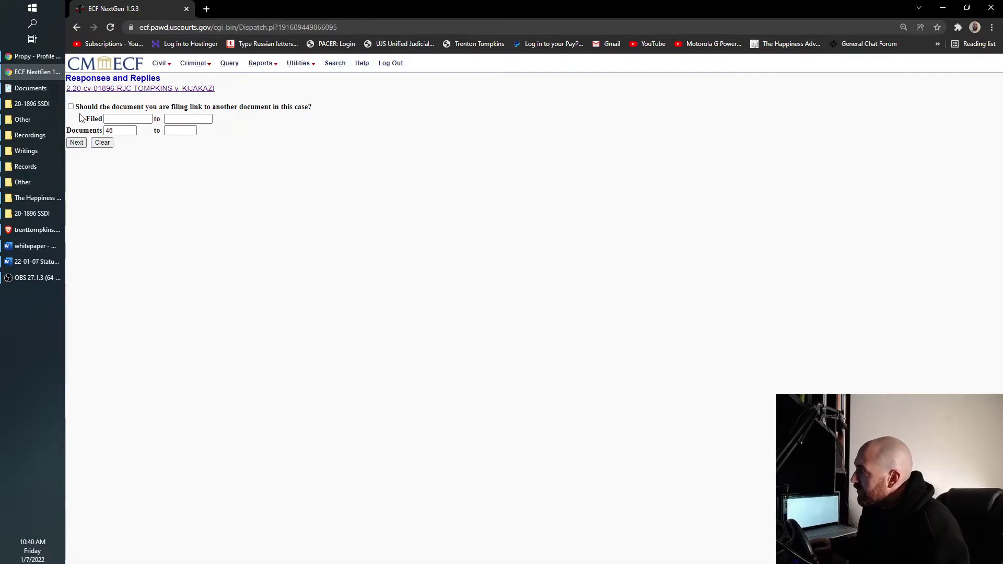
pyautogui.click(131, 120)
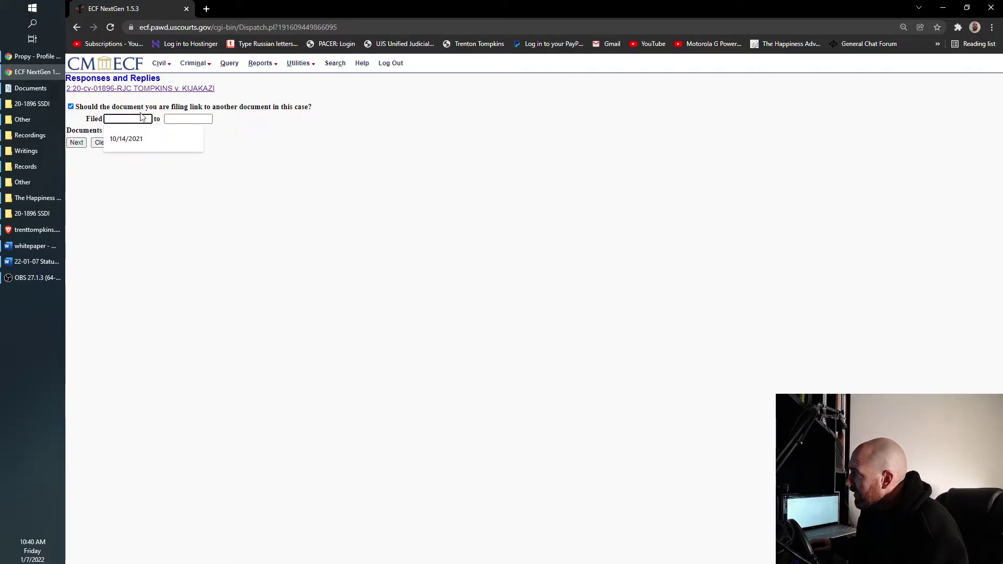
pyautogui.click(125, 140)
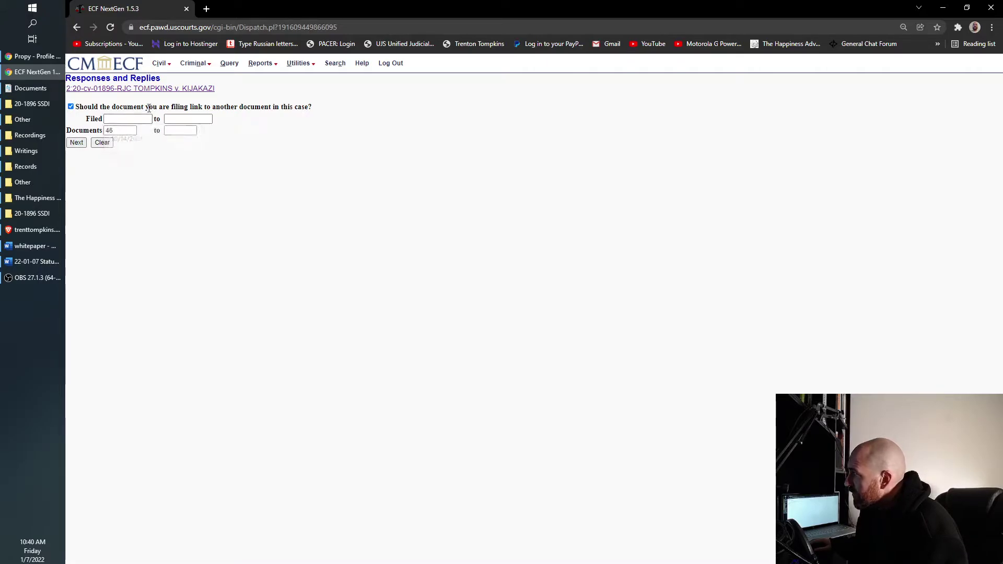
pyautogui.click(78, 143)
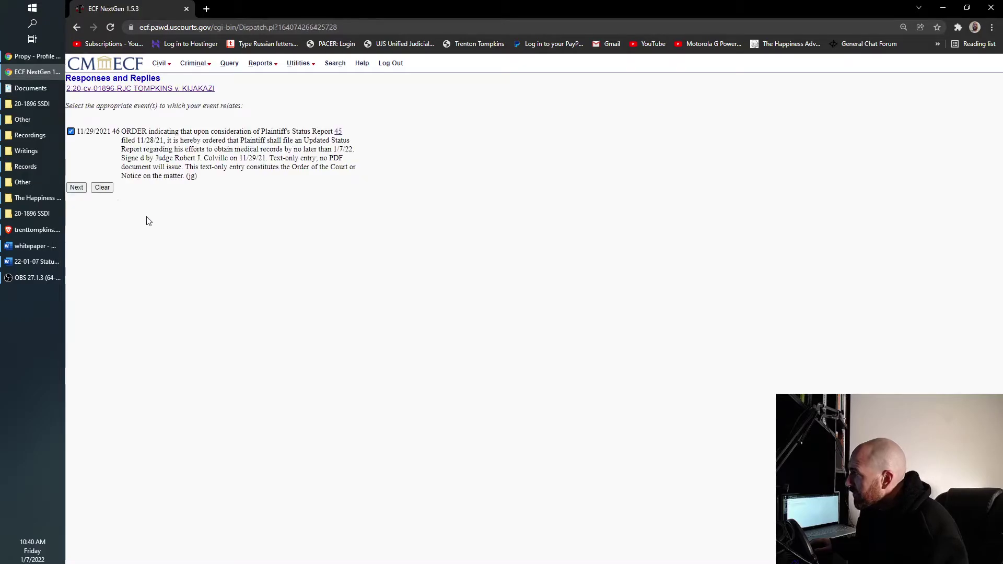
# - Keep order 46 as the related event and accept the RESPONSE docket text to reach Final Text
pyautogui.click(79, 190)
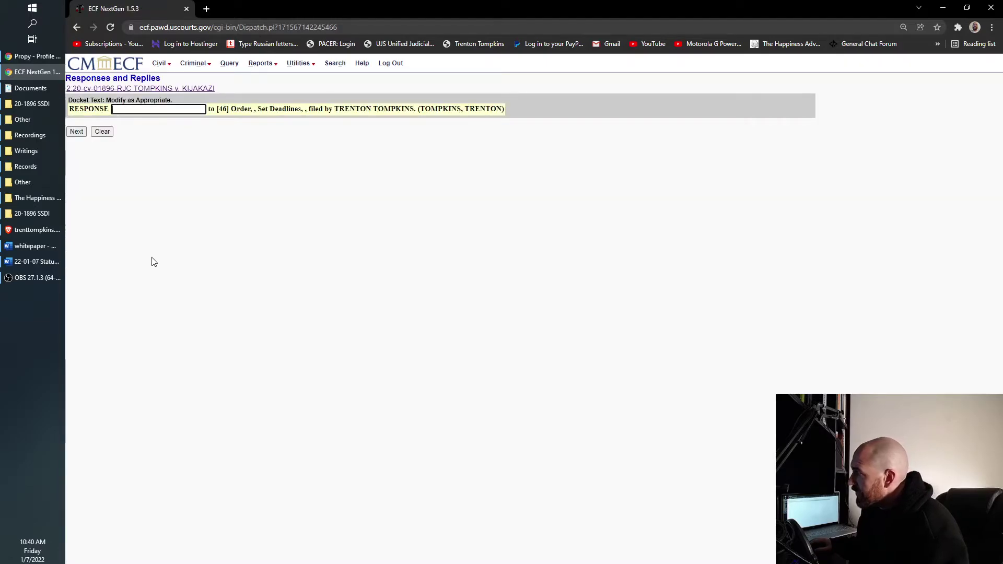
pyautogui.click(77, 133)
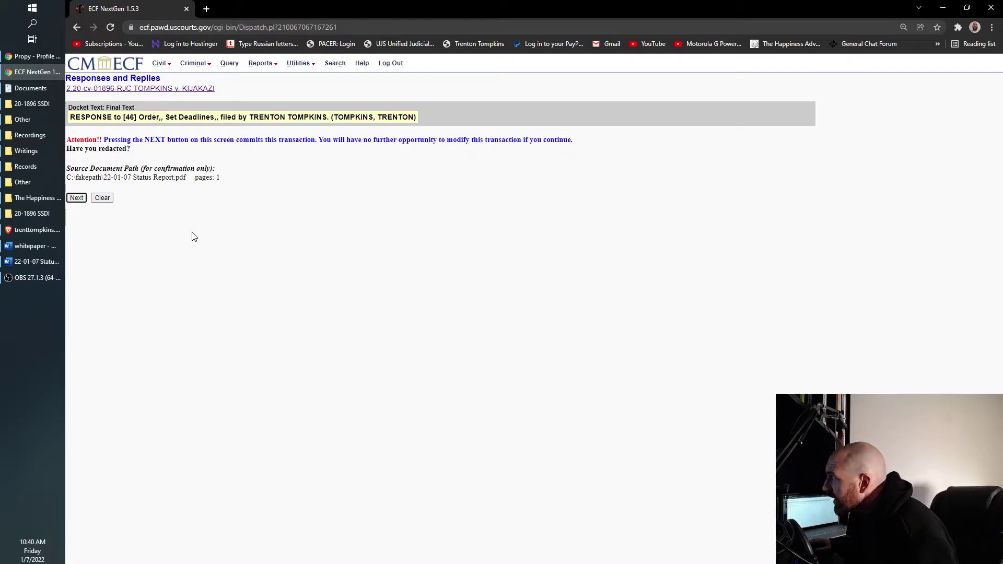
pyautogui.press('Return')
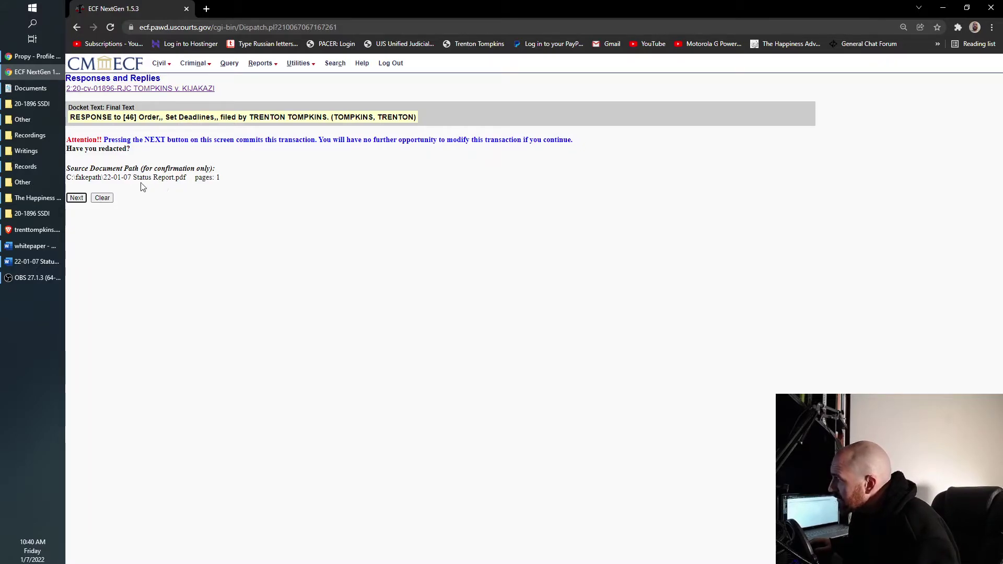
# - Commit the response filing, then follow the document 47 link on the Notice of Electronic Filing
pyautogui.click(79, 200)
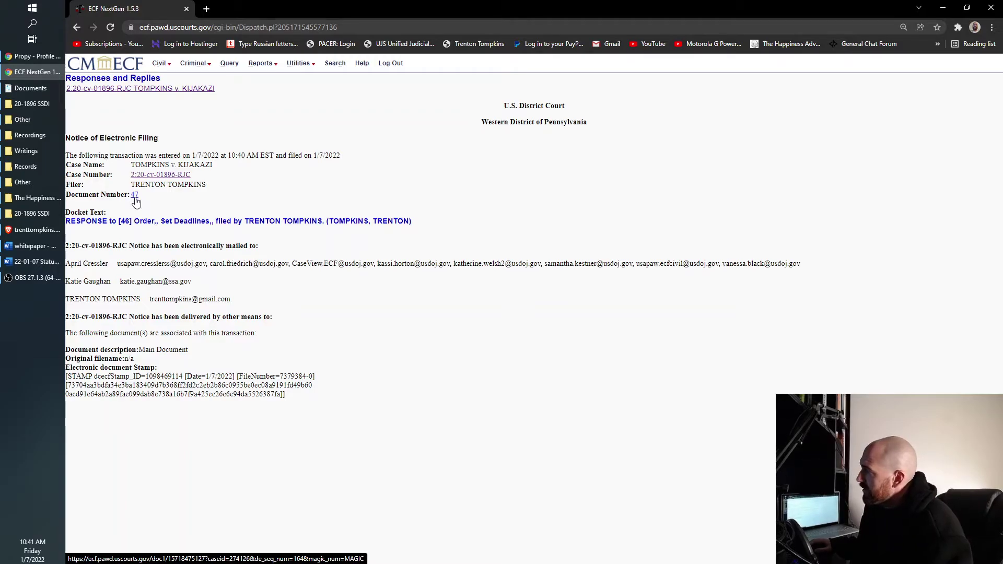
pyautogui.click(135, 198)
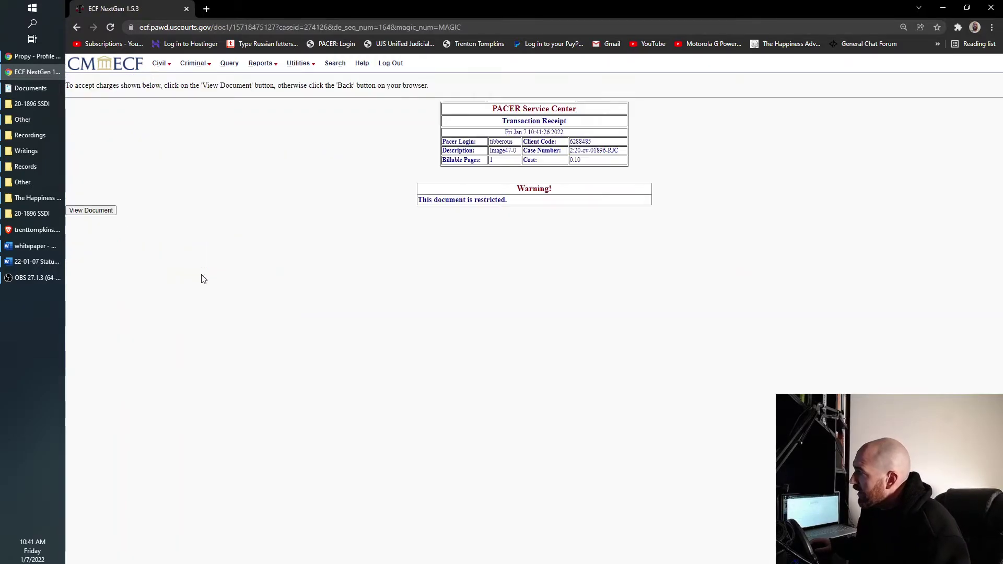
# - Accept the PACER charge to view document 47, stamped Filed 01/07/22
pyautogui.click(105, 211)
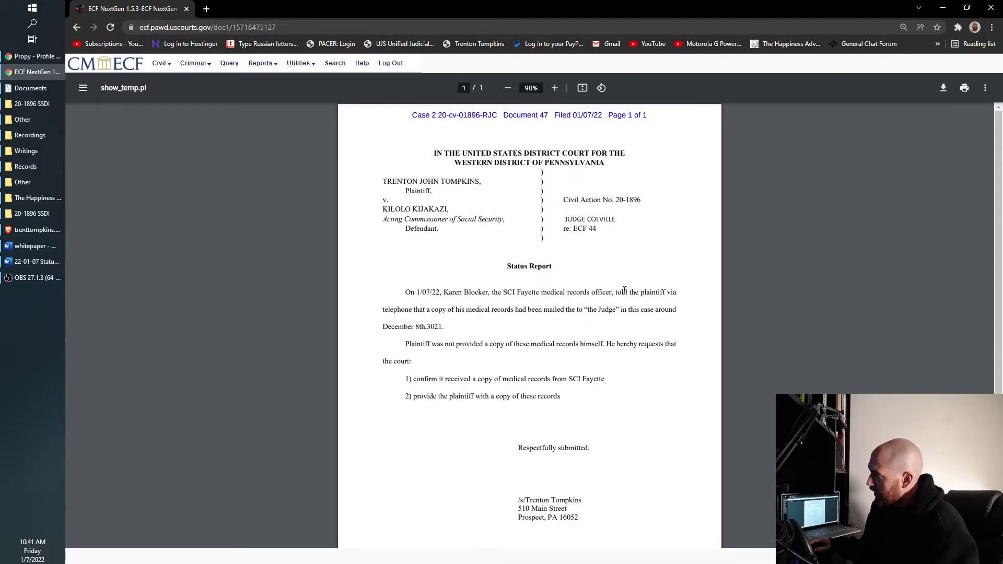
# - Download document 47, replacing the suggested 'show_temp' name with '22-01-07 Status Report (filed)'
pyautogui.click(944, 90)
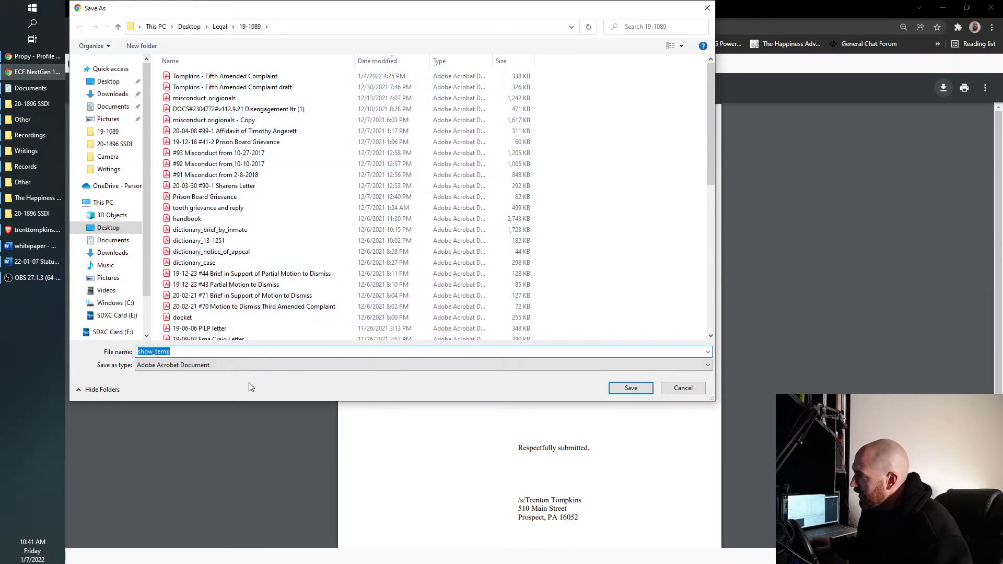
pyautogui.click(170, 351)
pyautogui.doubleClick(170, 351)
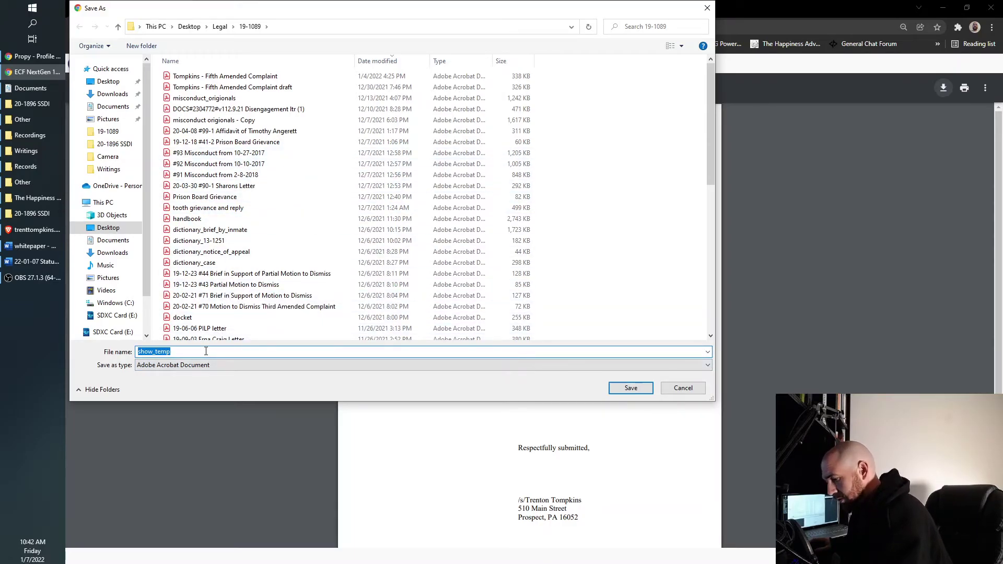
pyautogui.write('22')
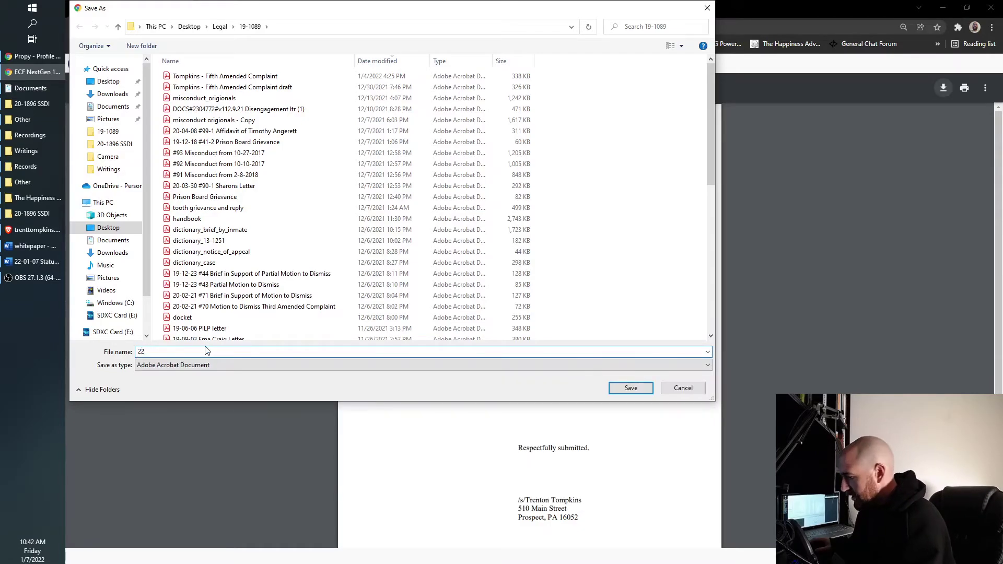
pyautogui.write('-')
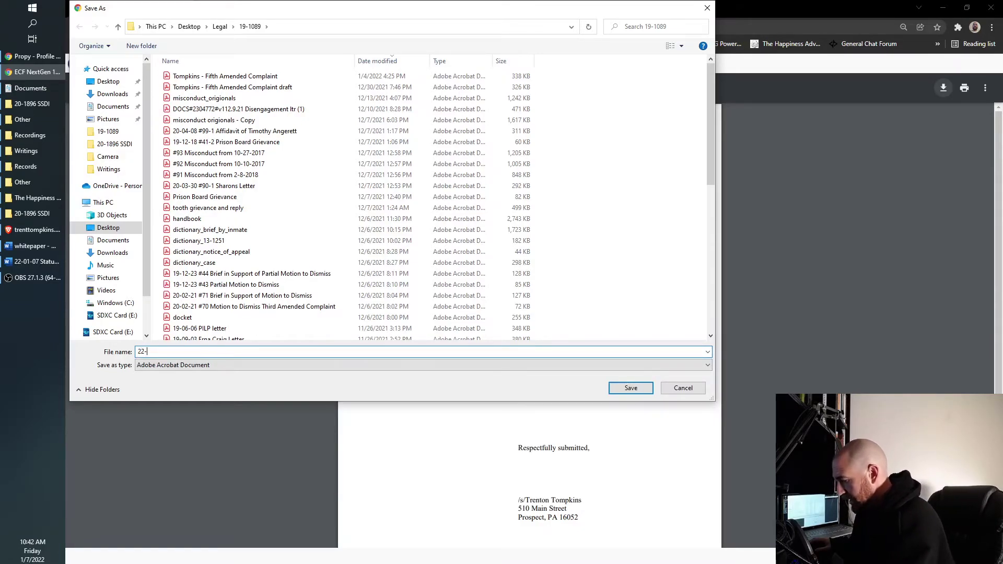
pyautogui.write('0')
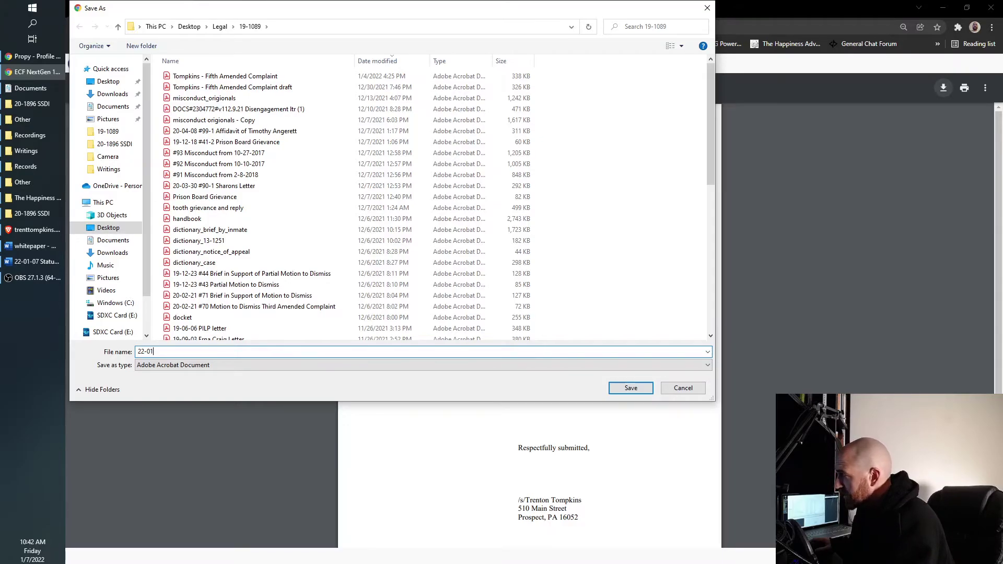
pyautogui.write('1-')
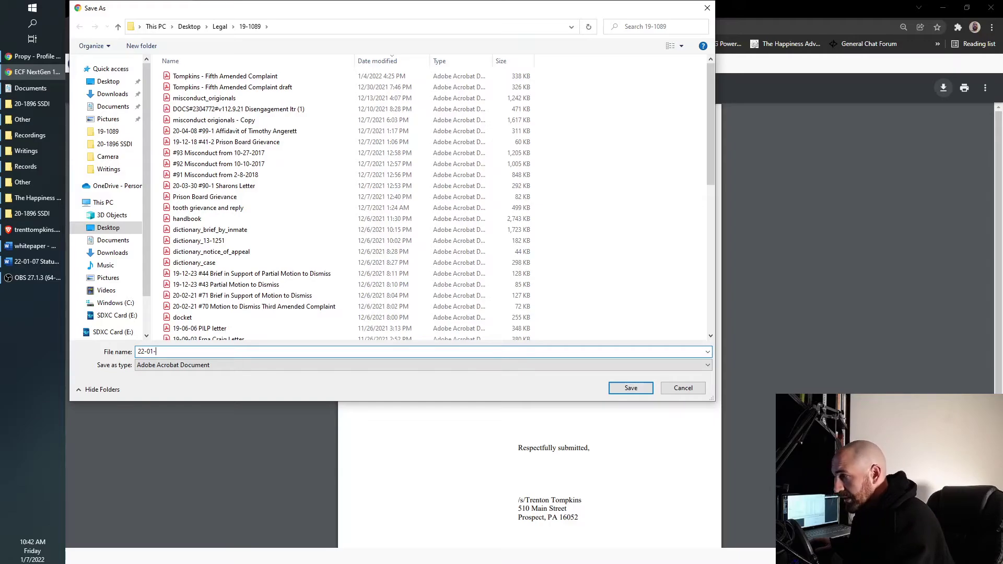
pyautogui.write('0')
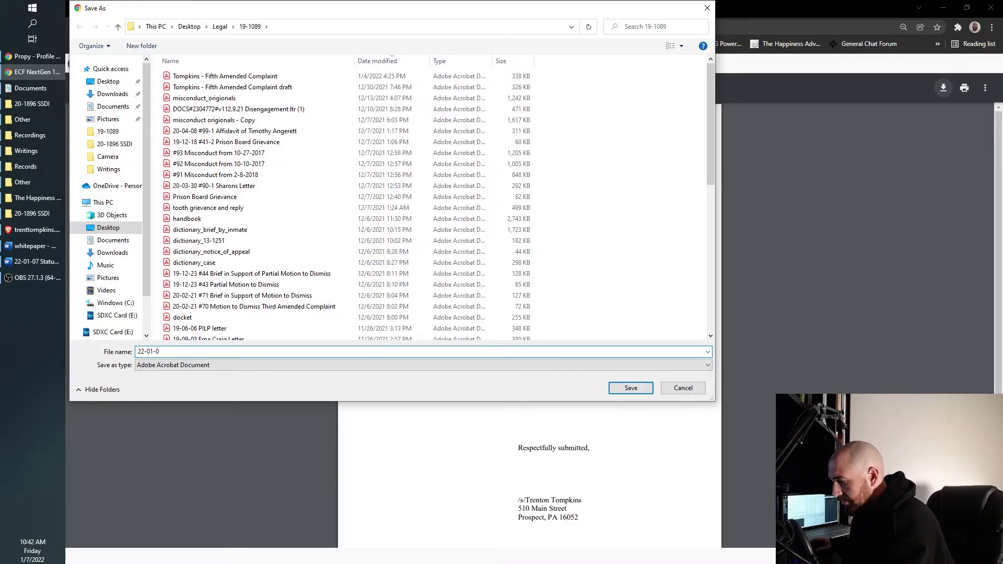
pyautogui.write('7')
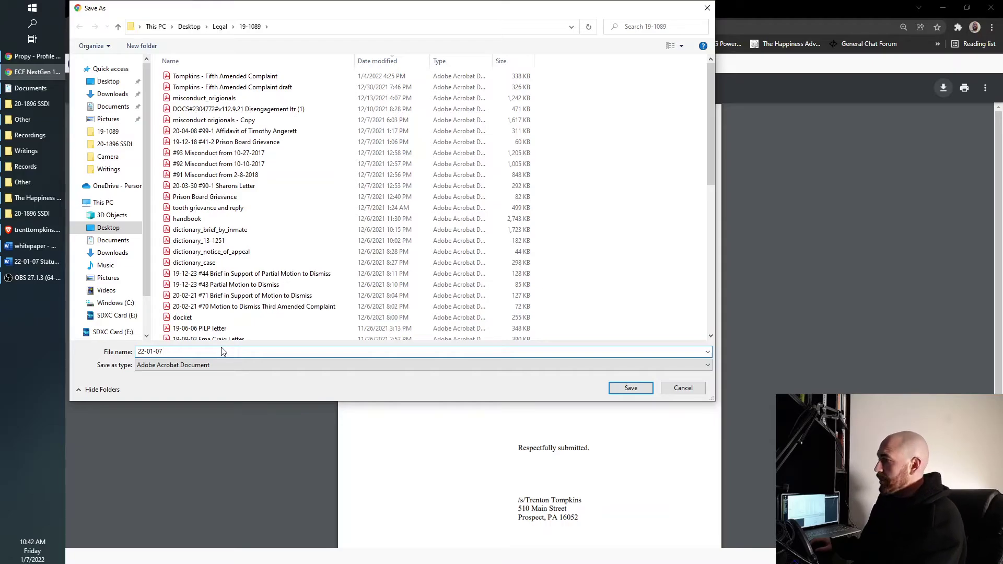
pyautogui.write('S')
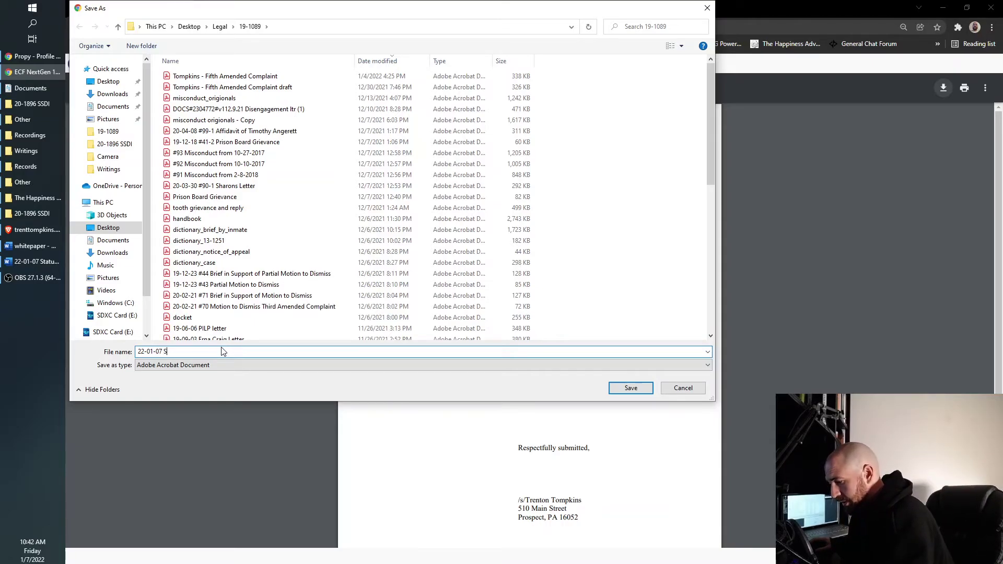
pyautogui.write('tat')
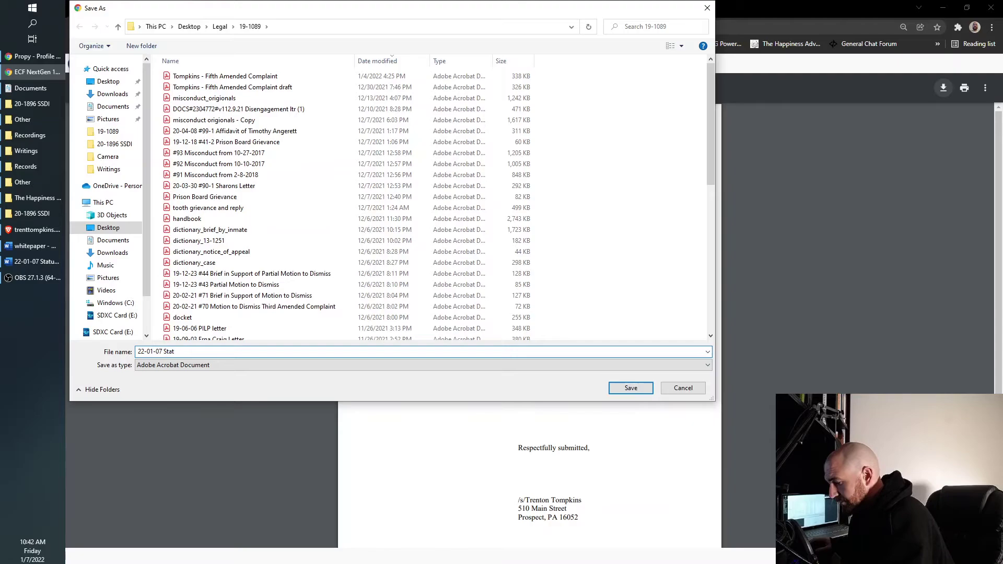
pyautogui.write('us ')
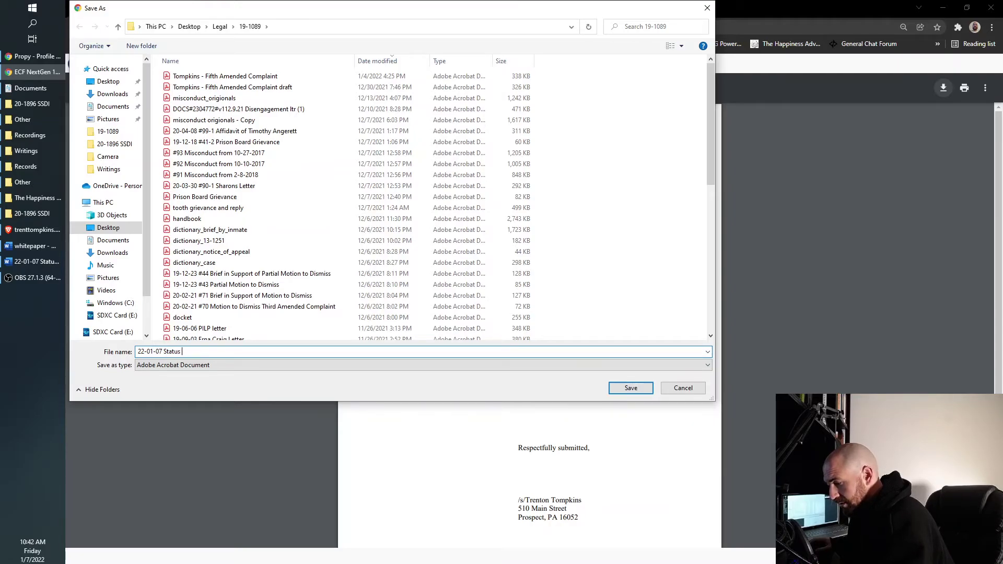
pyautogui.write('Report')
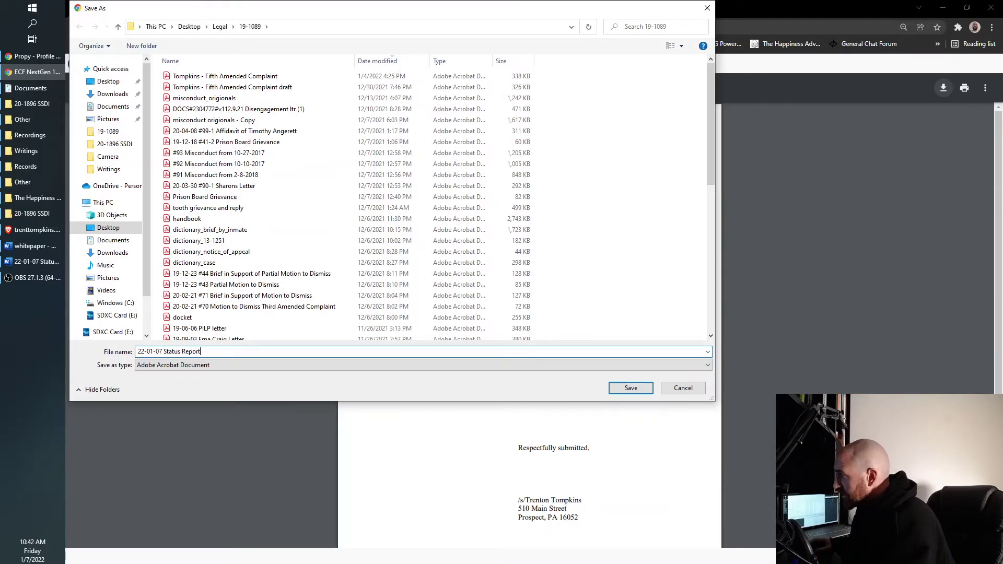
pyautogui.write(' (')
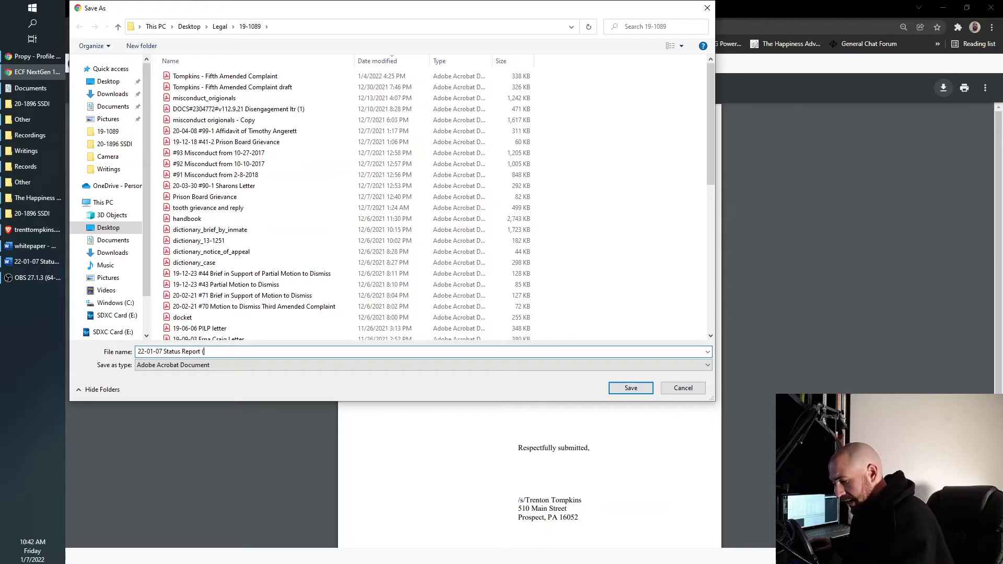
pyautogui.write('filed)')
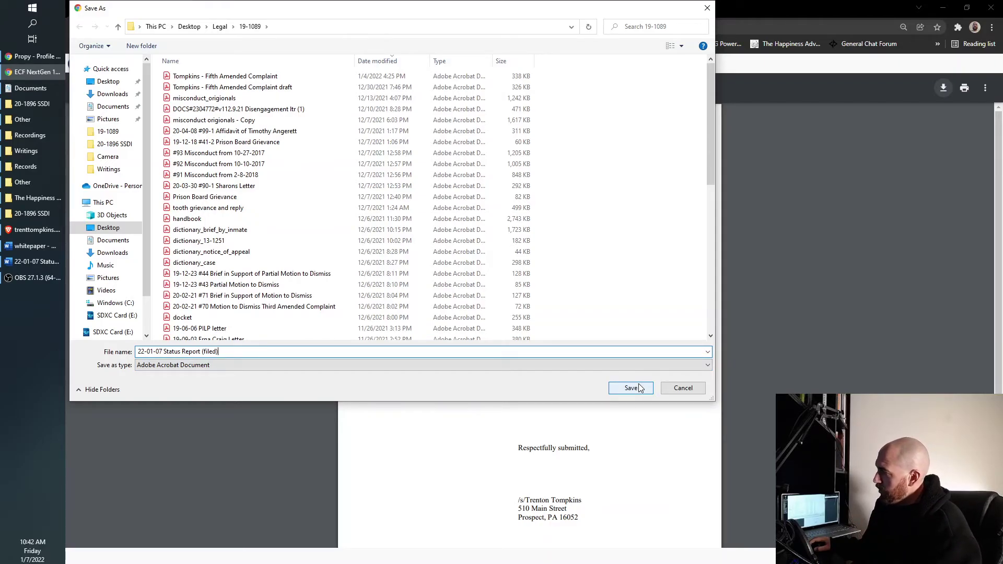
# - Save the PDF as '22-01-07 Status Report (filed)' in the 19-1089 folder
pyautogui.click(640, 387)
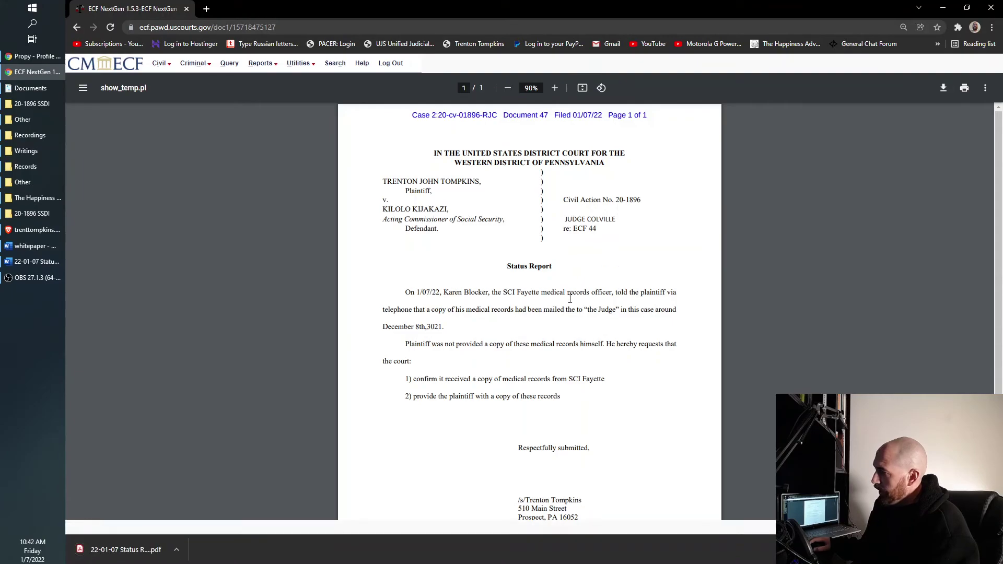